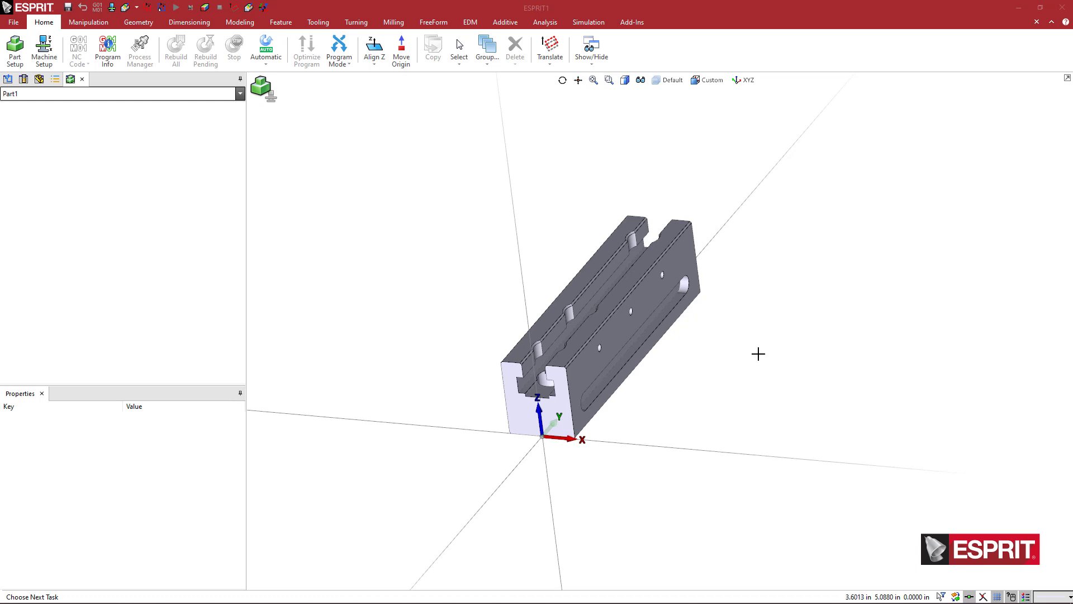
Use Align Z on the counterbore's cylindrical face, then orbit to verify the new orientation.
{"action": "mouse_move", "coordinate": [761, 351]}
{"action": "middle_mouse_down"}
{"action": "mouse_move", "coordinate": [755, 337]}
{"action": "mouse_move", "coordinate": [736, 345]}
{"action": "mouse_move", "coordinate": [757, 355]}
{"action": "middle_mouse_up"}
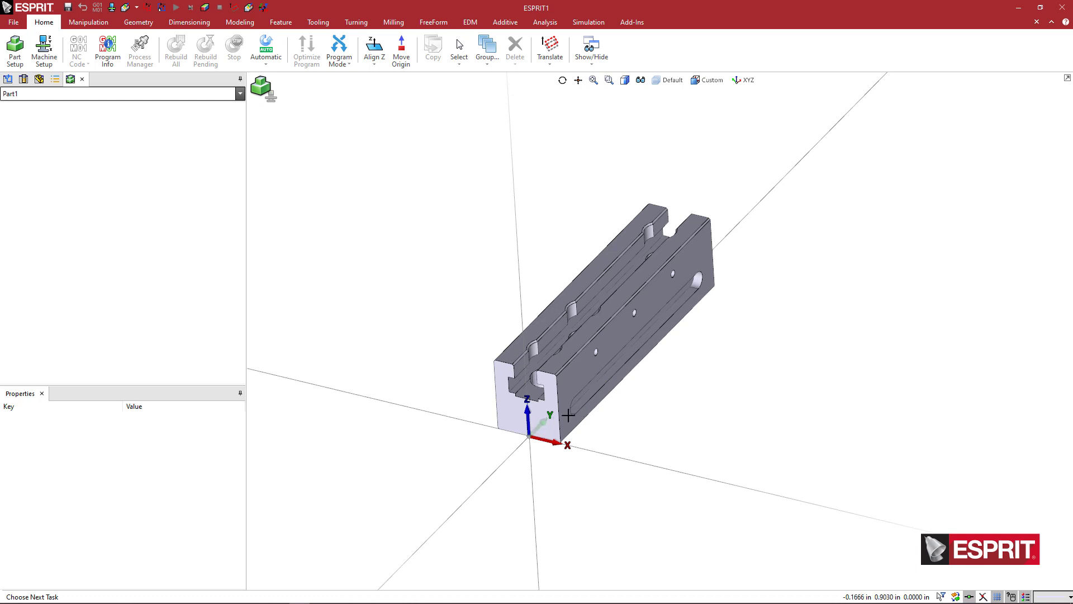
{"action": "middle_click_drag", "start_coordinate": [592, 417], "coordinate": [620, 402]}
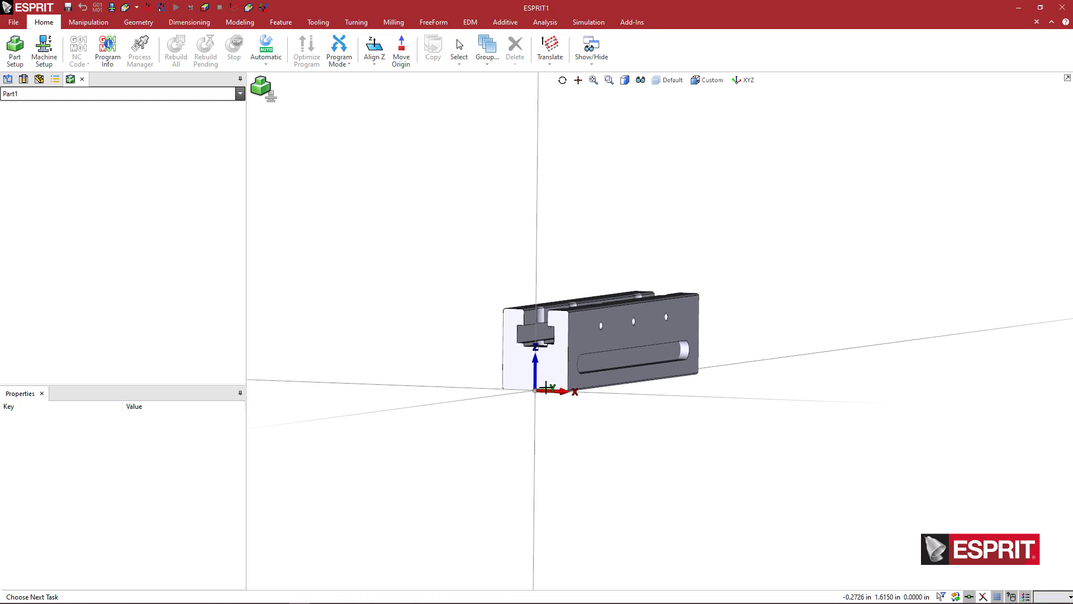
{"action": "scroll", "coordinate": [566, 390], "scroll_direction": "up", "scroll_amount": 3}
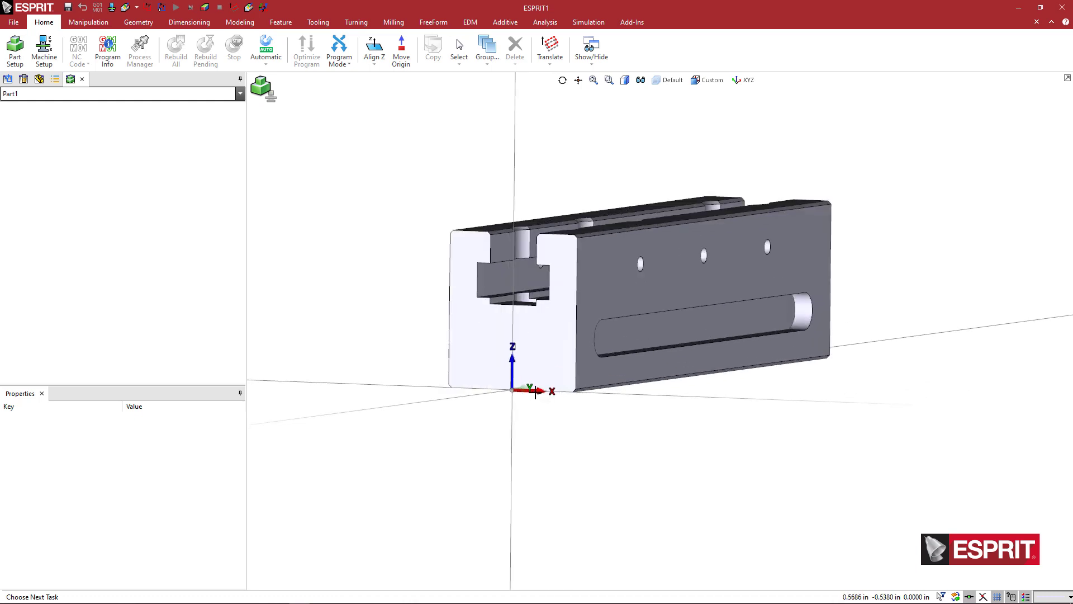
{"action": "scroll", "coordinate": [523, 394], "scroll_direction": "up", "scroll_amount": 3}
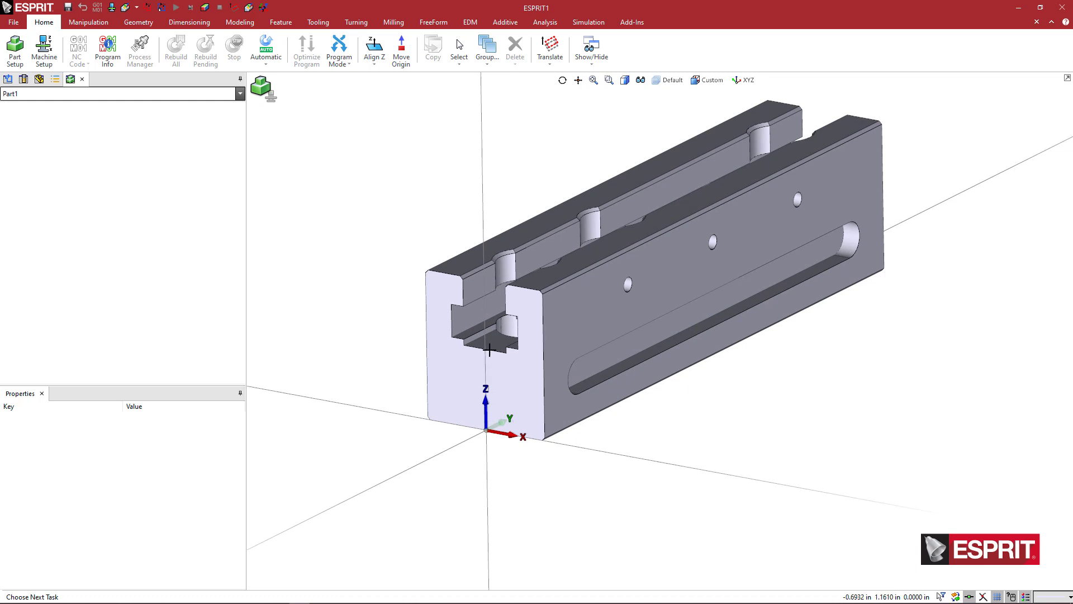
{"action": "scroll", "coordinate": [637, 352], "scroll_direction": "down", "scroll_amount": 3}
{"action": "middle_click_drag", "start_coordinate": [637, 352], "coordinate": [673, 395]}
{"action": "scroll", "coordinate": [606, 335], "scroll_direction": "up", "scroll_amount": 5}
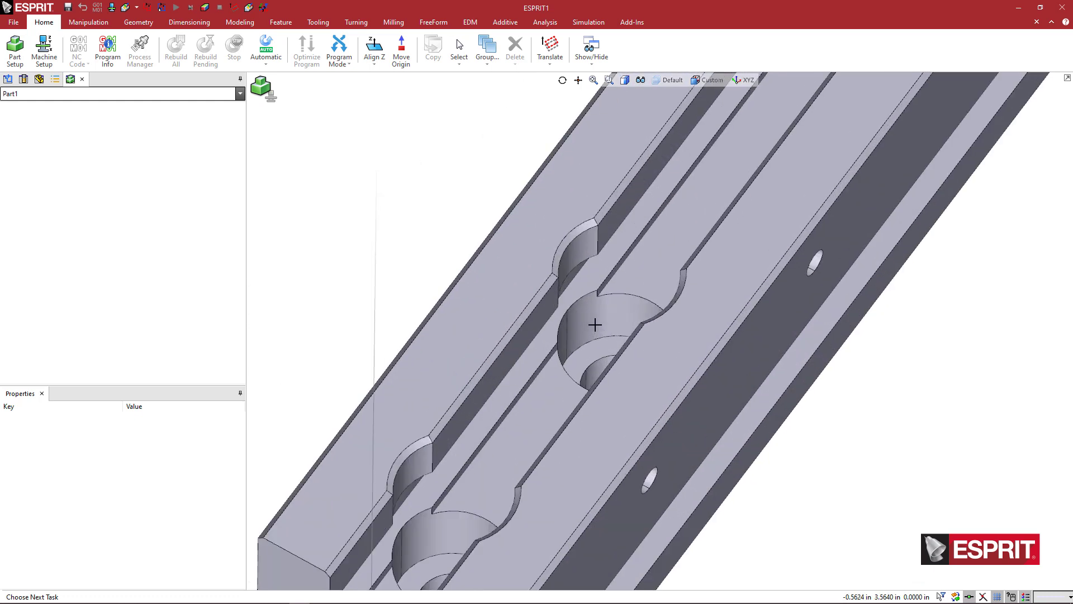
{"action": "left_click", "coordinate": [618, 326]}
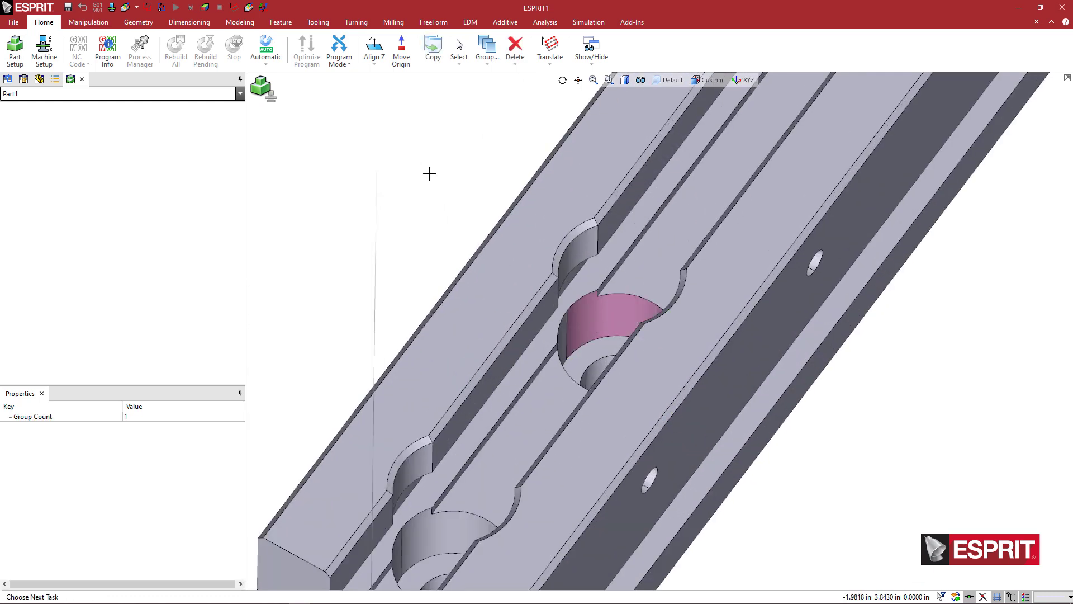
{"action": "left_click", "coordinate": [374, 48]}
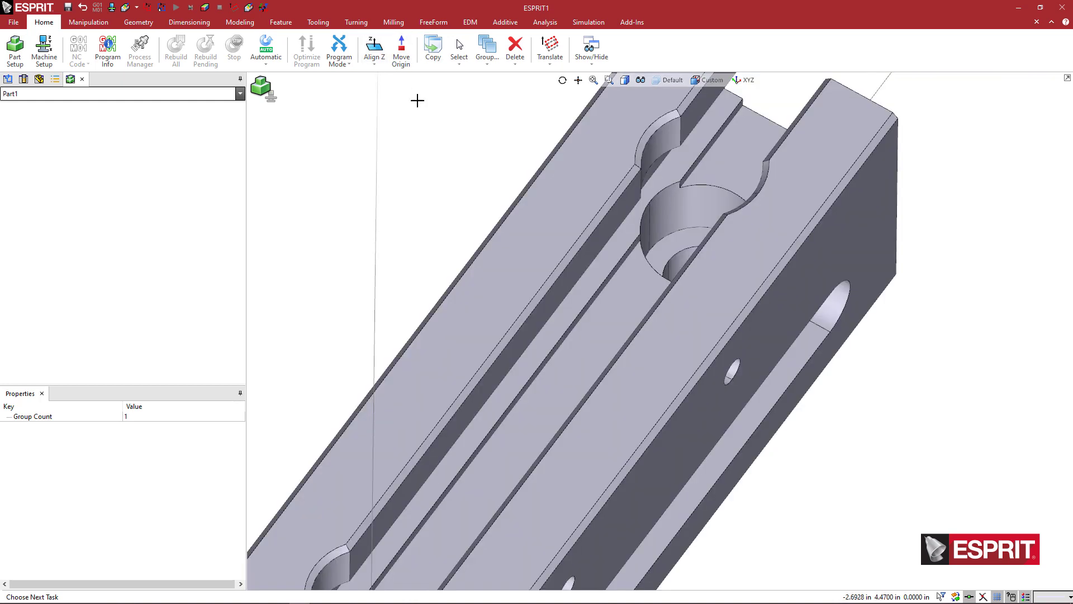
{"action": "scroll", "coordinate": [474, 211], "scroll_direction": "down", "scroll_amount": 5}
{"action": "middle_click_drag", "start_coordinate": [578, 326], "coordinate": [518, 323]}
{"action": "left_click", "coordinate": [767, 438]}
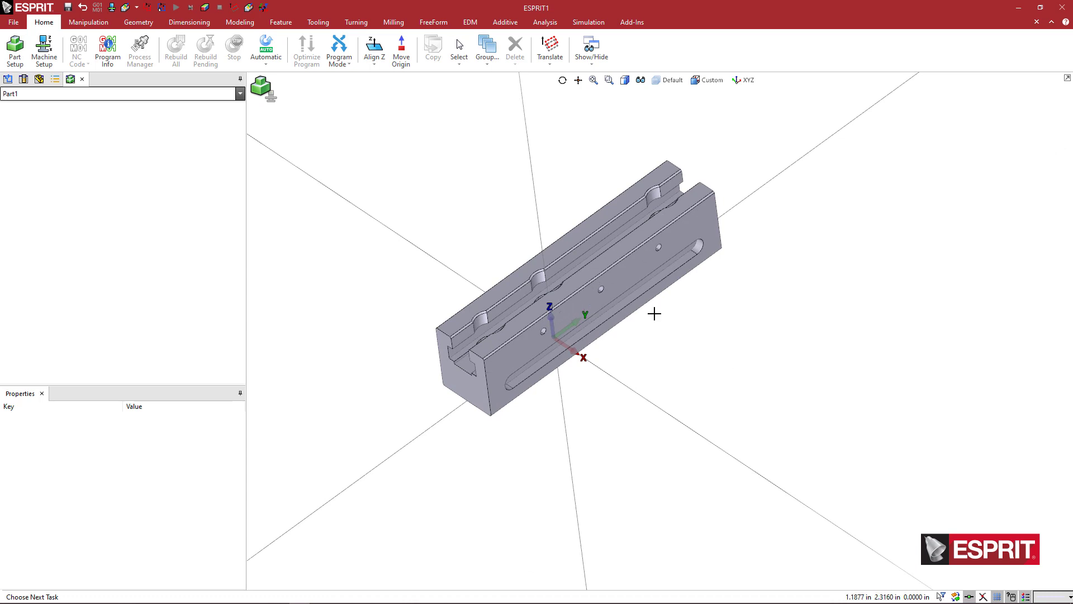
Window-select the entire slotted-block solid, element 1000001, in the viewport.
{"action": "middle_click_drag", "start_coordinate": [657, 318], "coordinate": [520, 317]}
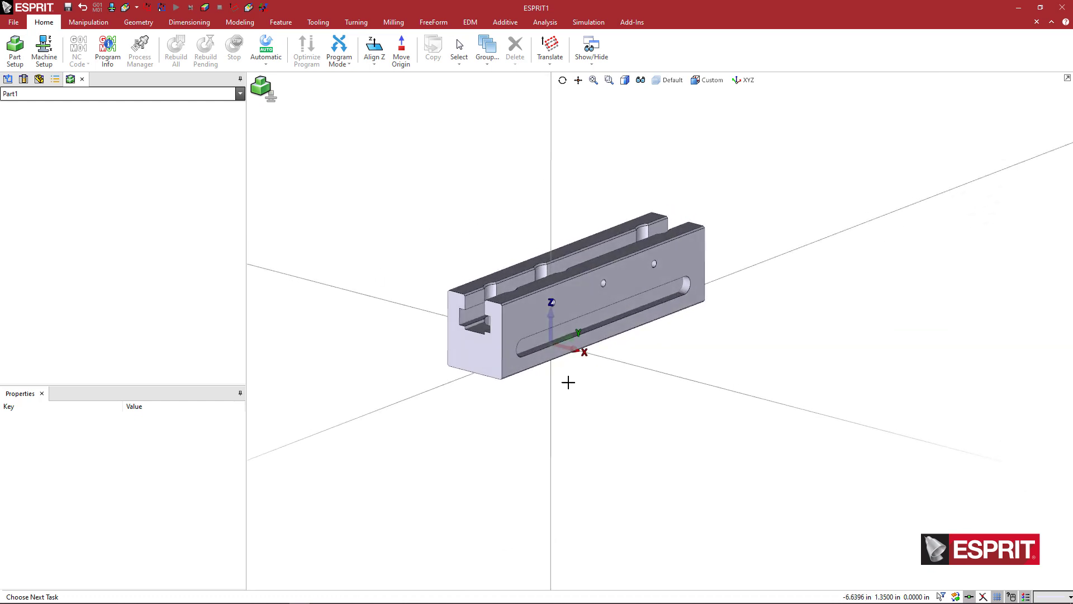
{"action": "left_click_drag", "start_coordinate": [401, 195], "coordinate": [757, 407]}
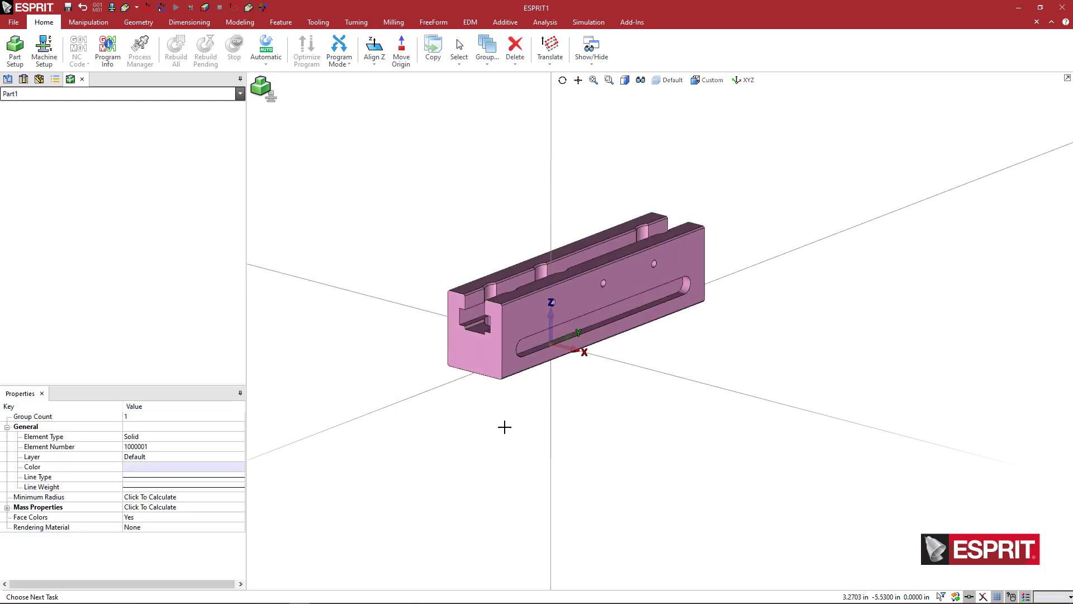
{"action": "left_click_drag", "start_coordinate": [429, 194], "coordinate": [737, 400]}
{"action": "left_click_drag", "start_coordinate": [341, 198], "coordinate": [747, 416]}
{"action": "left_click_drag", "start_coordinate": [590, 305], "coordinate": [420, 196]}
{"action": "left_click_drag", "start_coordinate": [809, 427], "coordinate": [610, 232]}
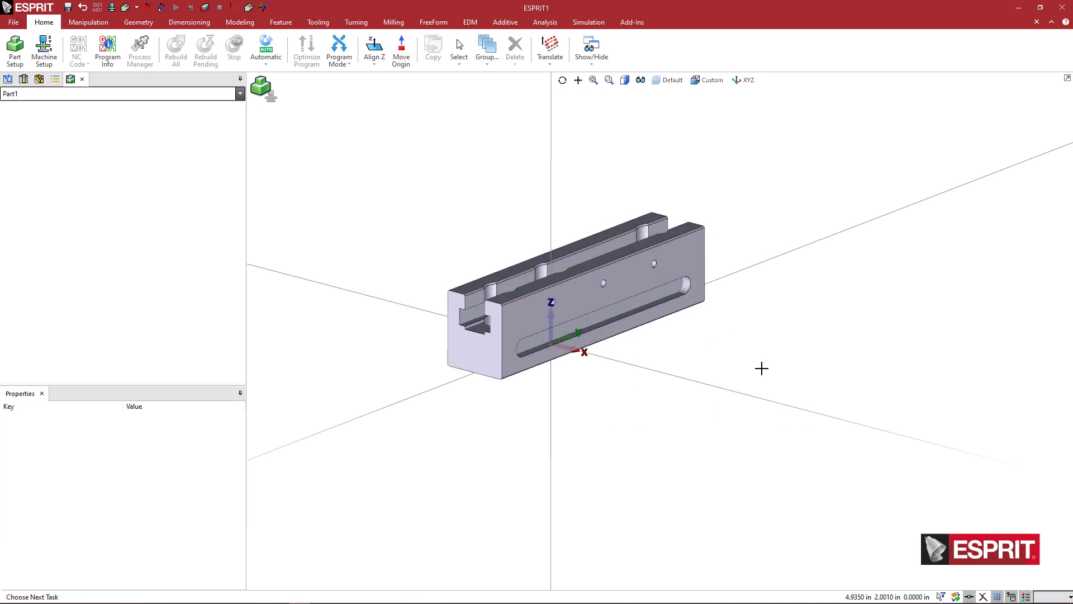
{"action": "left_click_drag", "start_coordinate": [763, 375], "coordinate": [559, 234]}
{"action": "left_click_drag", "start_coordinate": [773, 454], "coordinate": [531, 195]}
{"action": "left_click_drag", "start_coordinate": [408, 152], "coordinate": [719, 414]}
{"action": "left_click_drag", "start_coordinate": [377, 194], "coordinate": [539, 310]}
{"action": "left_click_drag", "start_coordinate": [449, 230], "coordinate": [513, 285]}
{"action": "left_click_drag", "start_coordinate": [353, 170], "coordinate": [687, 376]}
Set the solid's Color property to the dark grey basic colour and close the Show/Hide menu.
{"action": "left_click", "coordinate": [228, 468]}
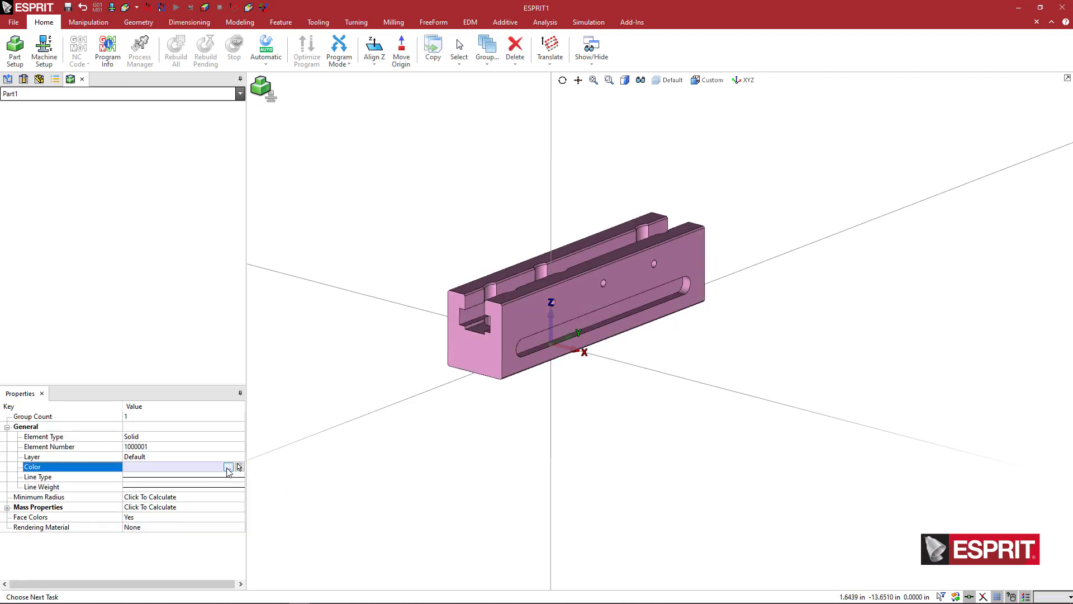
{"action": "left_click", "coordinate": [228, 467]}
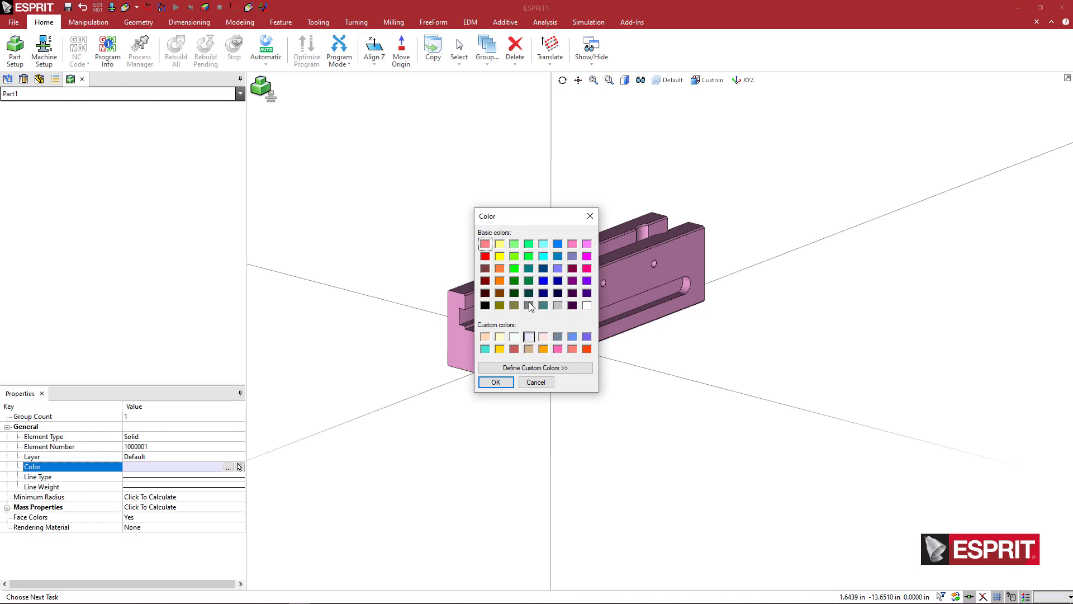
{"action": "left_click", "coordinate": [529, 305]}
{"action": "left_click", "coordinate": [498, 384]}
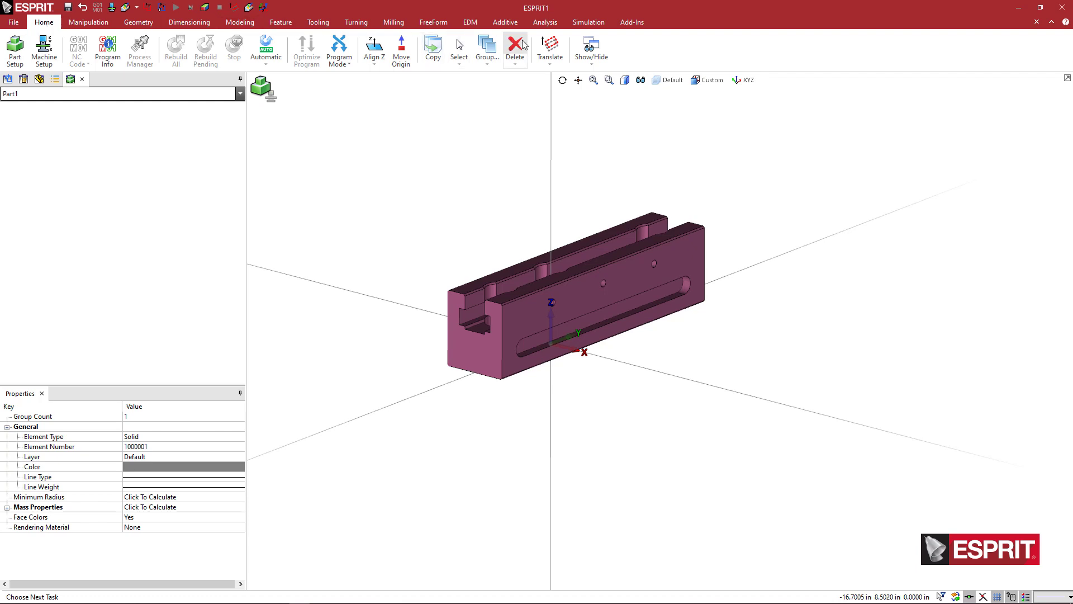
{"action": "left_click", "coordinate": [593, 67]}
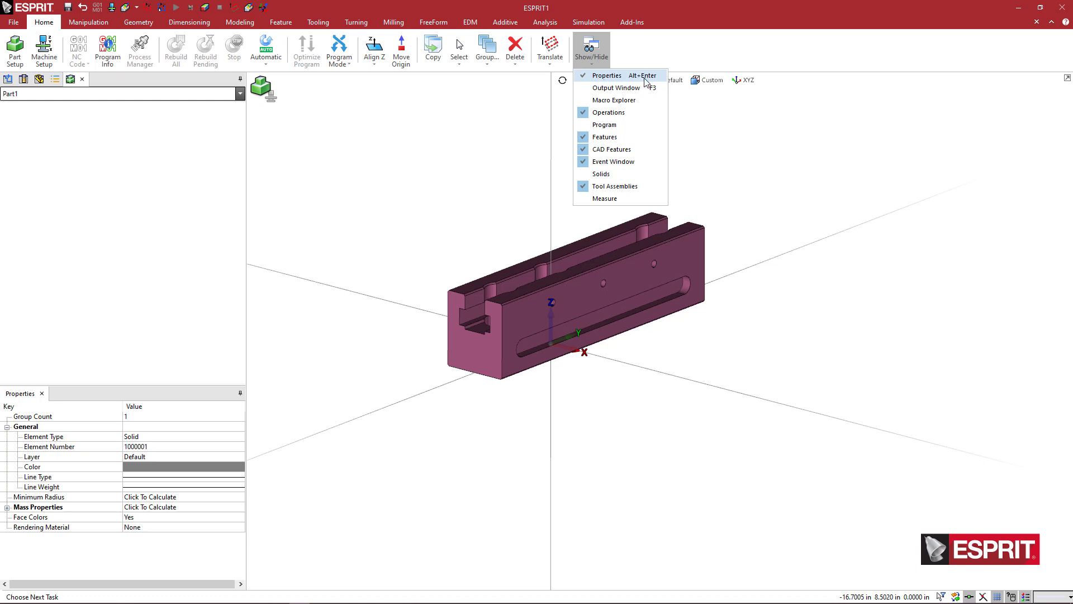
{"action": "left_click", "coordinate": [699, 155]}
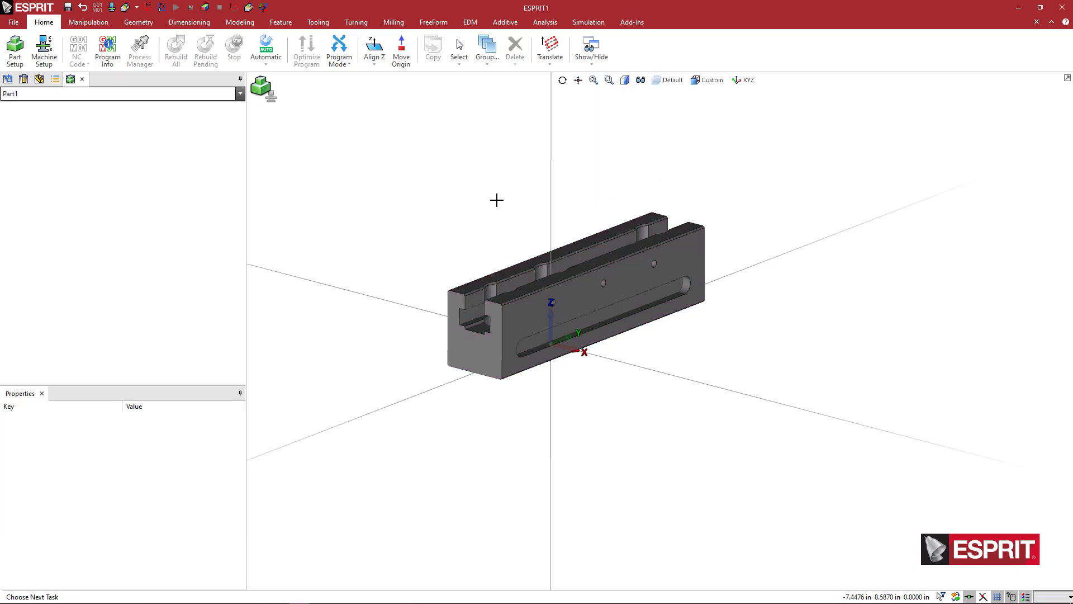
{"action": "mouse_move", "coordinate": [484, 206]}
{"action": "middle_mouse_down"}
{"action": "mouse_move", "coordinate": [486, 225]}
{"action": "mouse_move", "coordinate": [484, 213]}
{"action": "middle_mouse_up"}
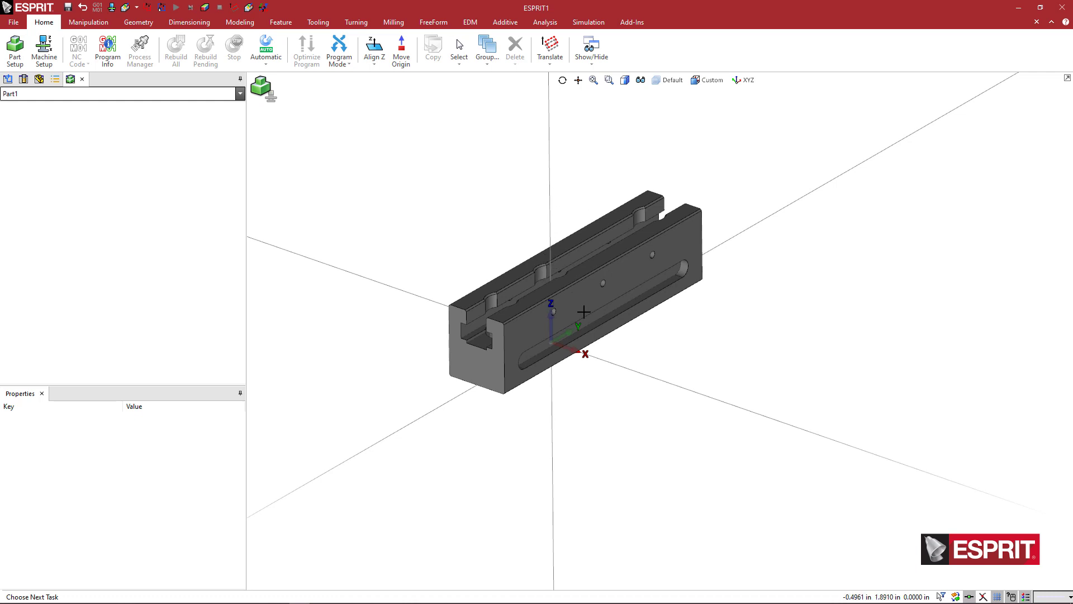
{"action": "middle_click_drag", "start_coordinate": [589, 344], "coordinate": [537, 322]}
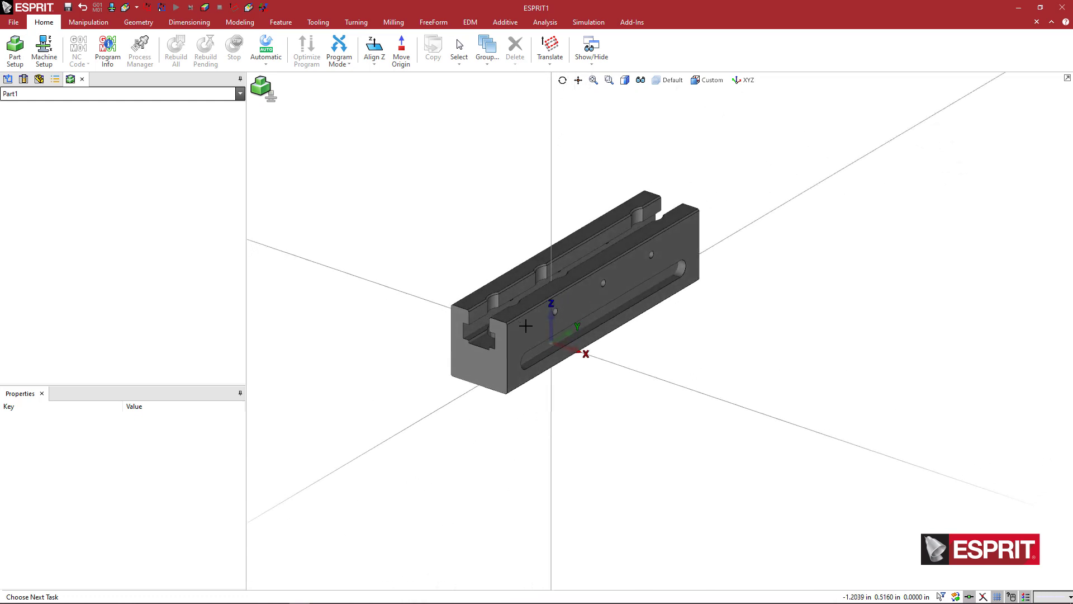
{"action": "scroll", "coordinate": [523, 305], "scroll_direction": "up", "scroll_amount": 2}
{"action": "scroll", "coordinate": [524, 305], "scroll_direction": "up", "scroll_amount": 2}
{"action": "left_click", "coordinate": [509, 280]}
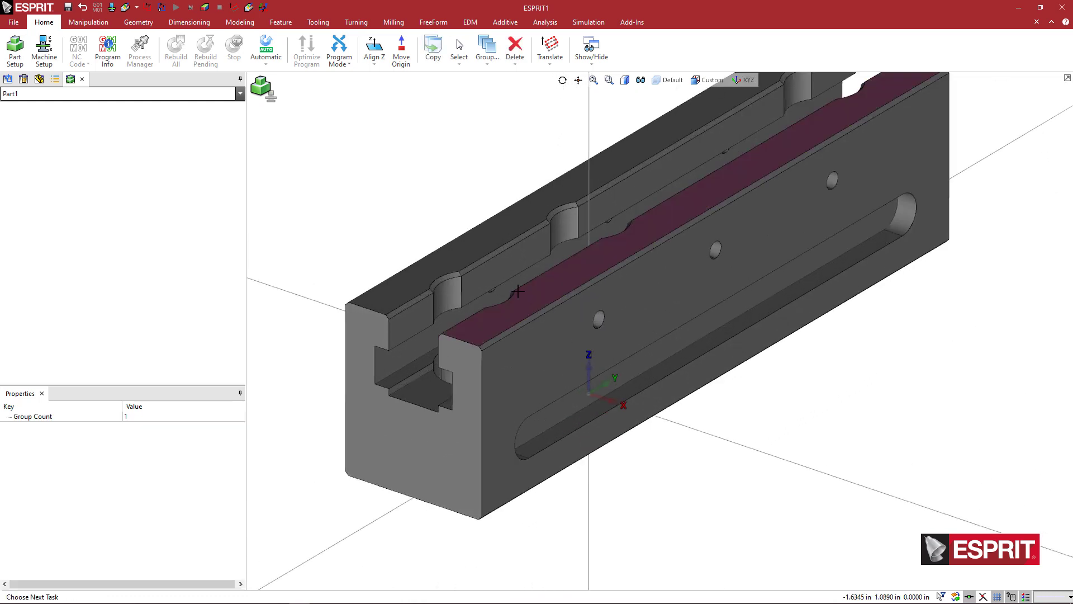
{"action": "left_click", "coordinate": [441, 186]}
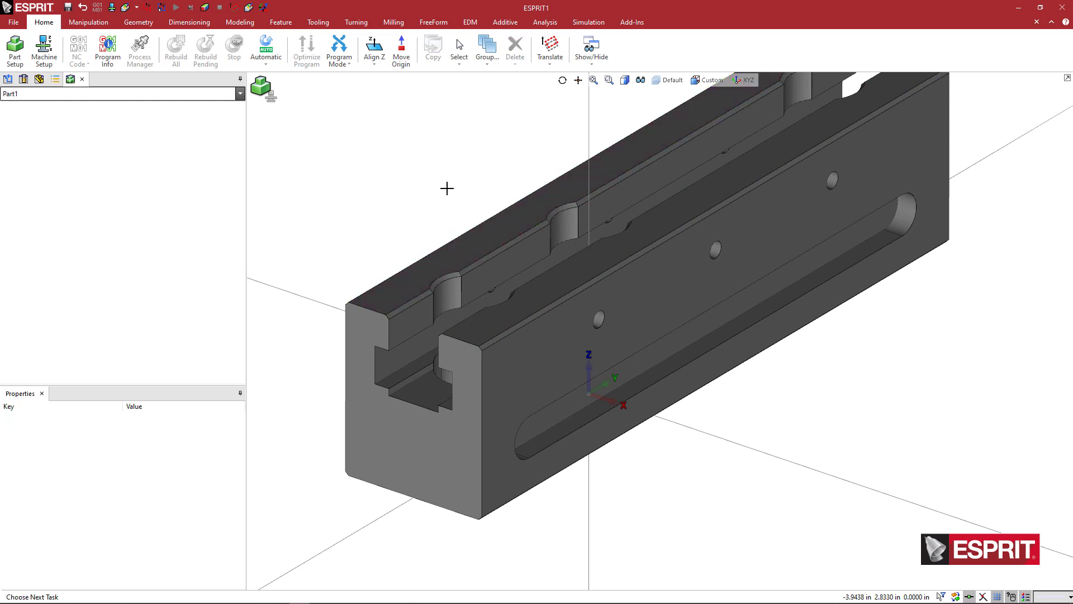
{"action": "middle_click_drag", "start_coordinate": [447, 189], "coordinate": [583, 308]}
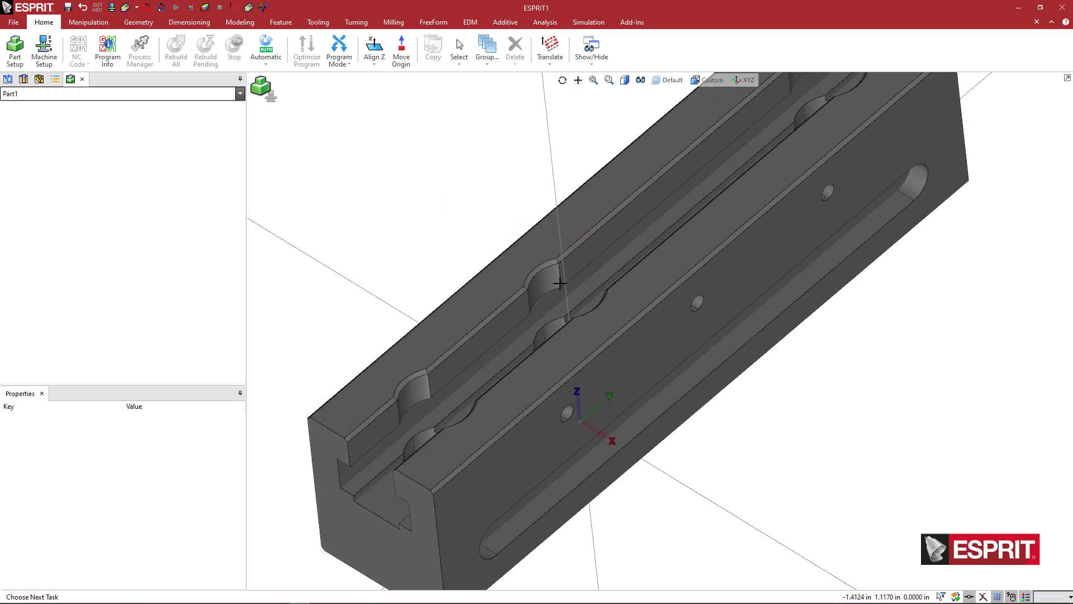
{"action": "mouse_move", "coordinate": [429, 235]}
{"action": "middle_mouse_down"}
{"action": "mouse_move", "coordinate": [435, 269]}
{"action": "mouse_move", "coordinate": [431, 225]}
{"action": "middle_mouse_up"}
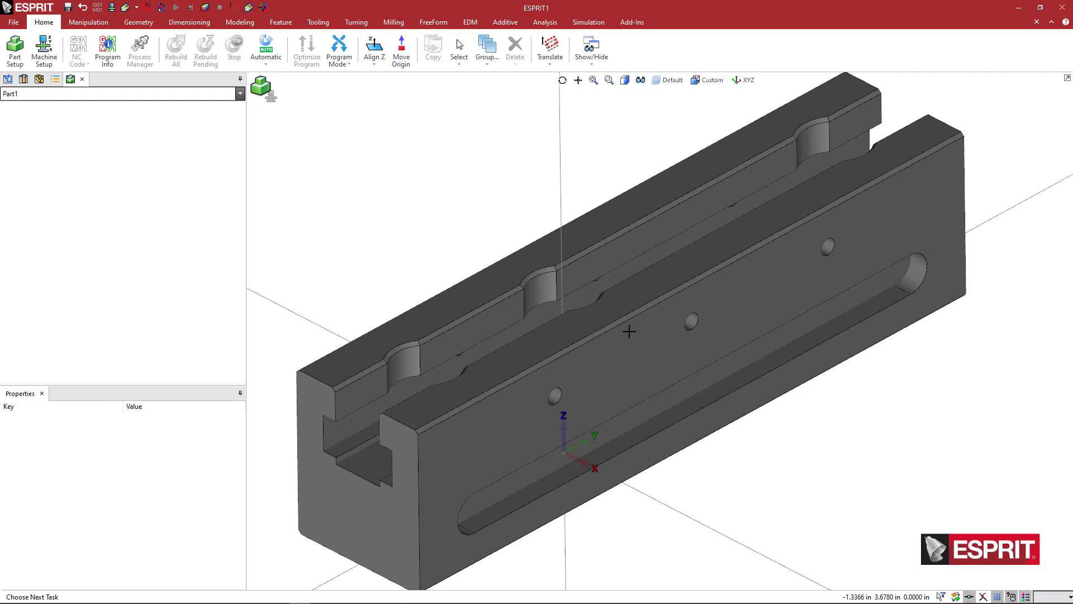
{"action": "scroll", "coordinate": [671, 394], "scroll_direction": "down", "scroll_amount": 5}
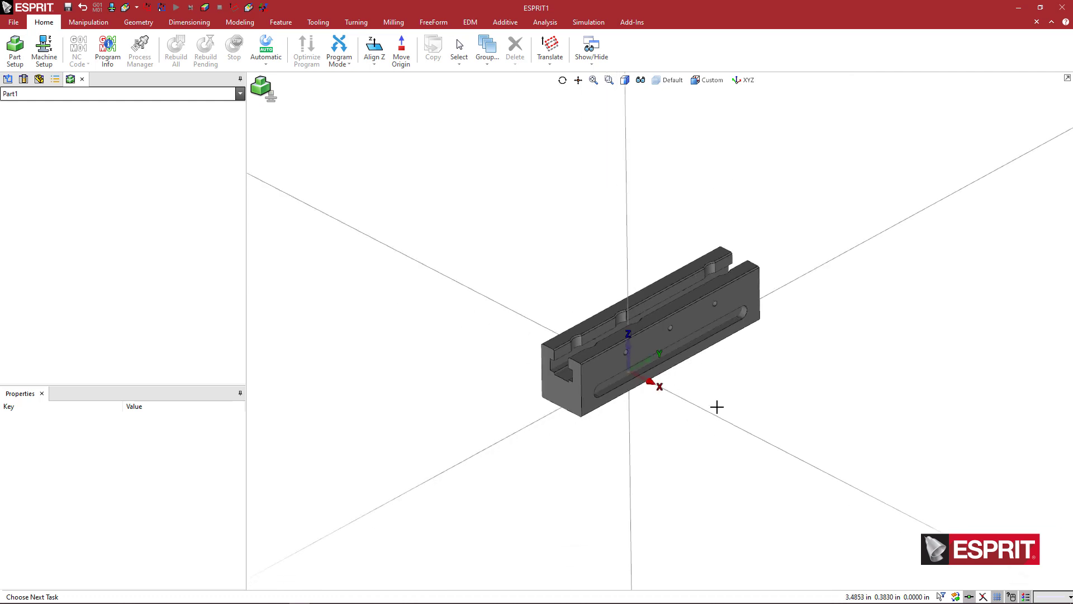
{"action": "middle_click_drag", "start_coordinate": [716, 405], "coordinate": [643, 349]}
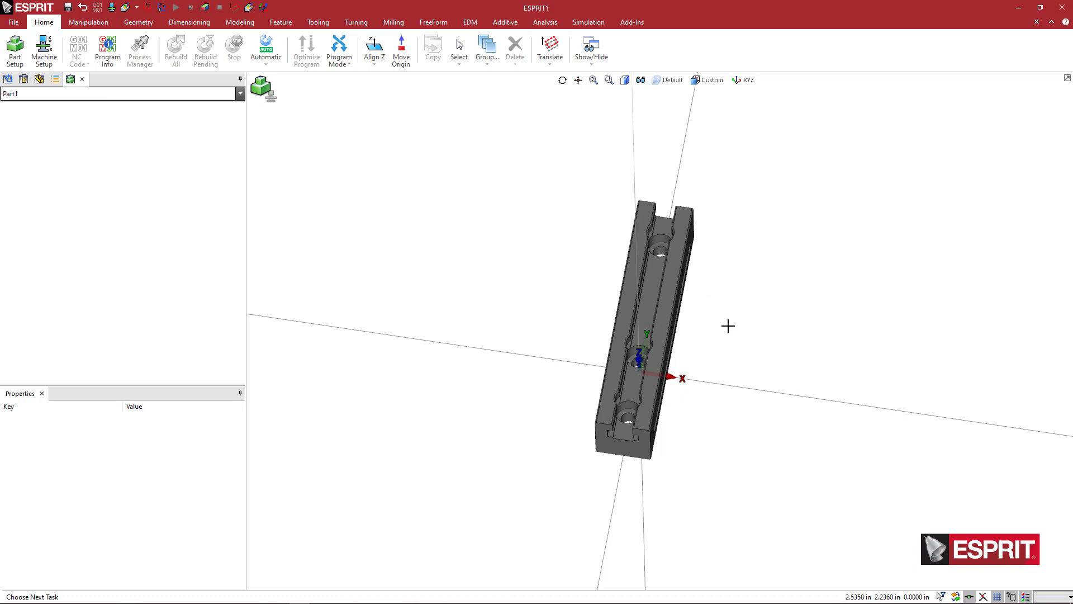
{"action": "middle_click_drag", "start_coordinate": [727, 327], "coordinate": [707, 299]}
{"action": "scroll", "coordinate": [708, 310], "scroll_direction": "up", "scroll_amount": 2}
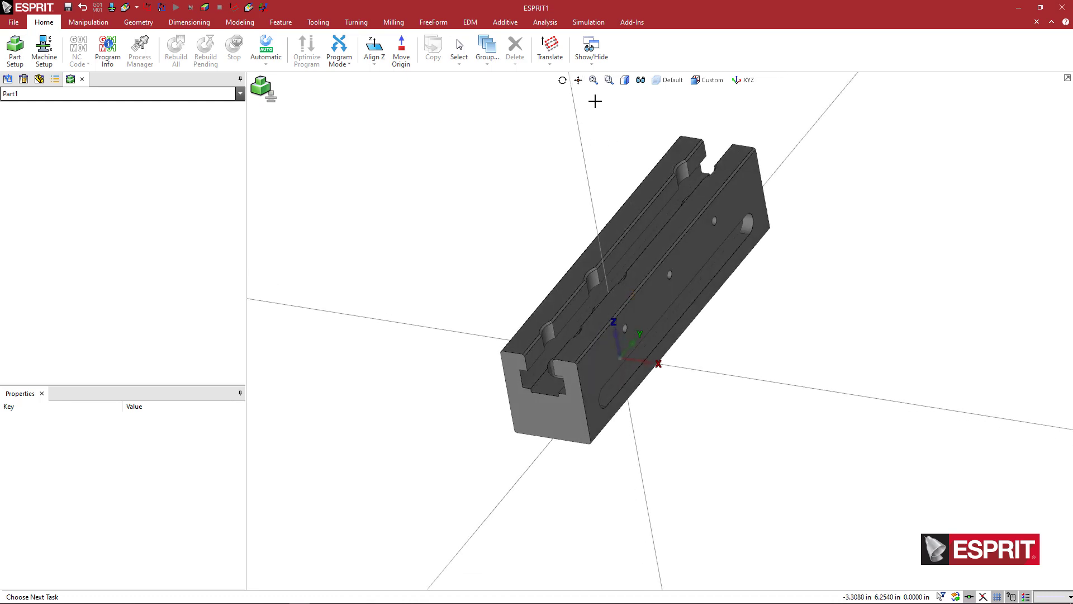
Translate the part, snapping its new origin to the counterbore arc centre on the top rail face.
{"action": "left_click", "coordinate": [550, 49]}
{"action": "scroll", "coordinate": [598, 269], "scroll_direction": "up", "scroll_amount": 3}
{"action": "scroll", "coordinate": [599, 270], "scroll_direction": "up", "scroll_amount": 2}
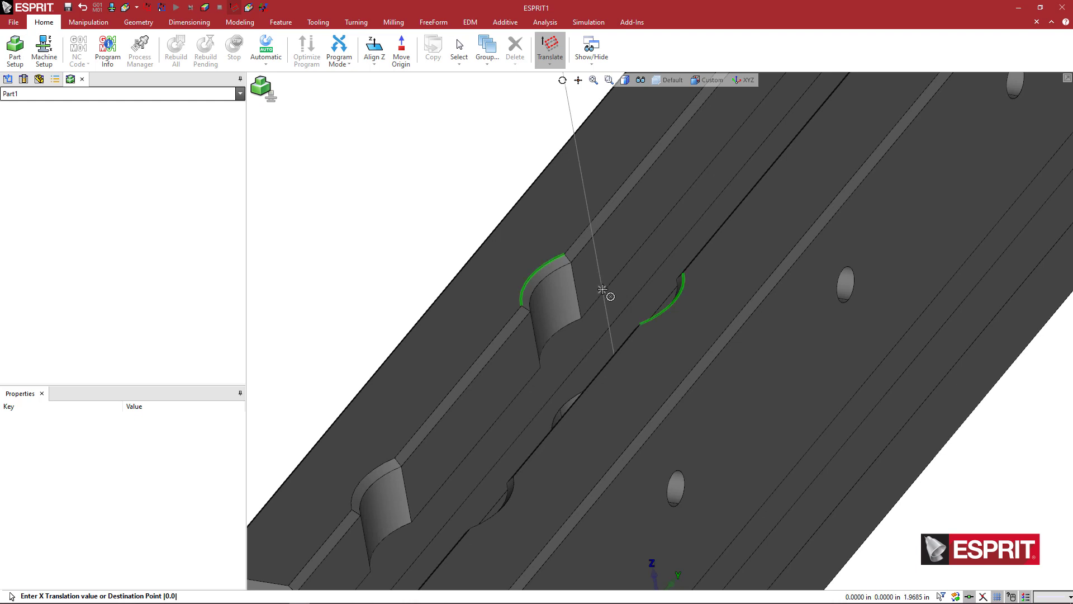
{"action": "scroll", "coordinate": [602, 289], "scroll_direction": "down", "scroll_amount": 2}
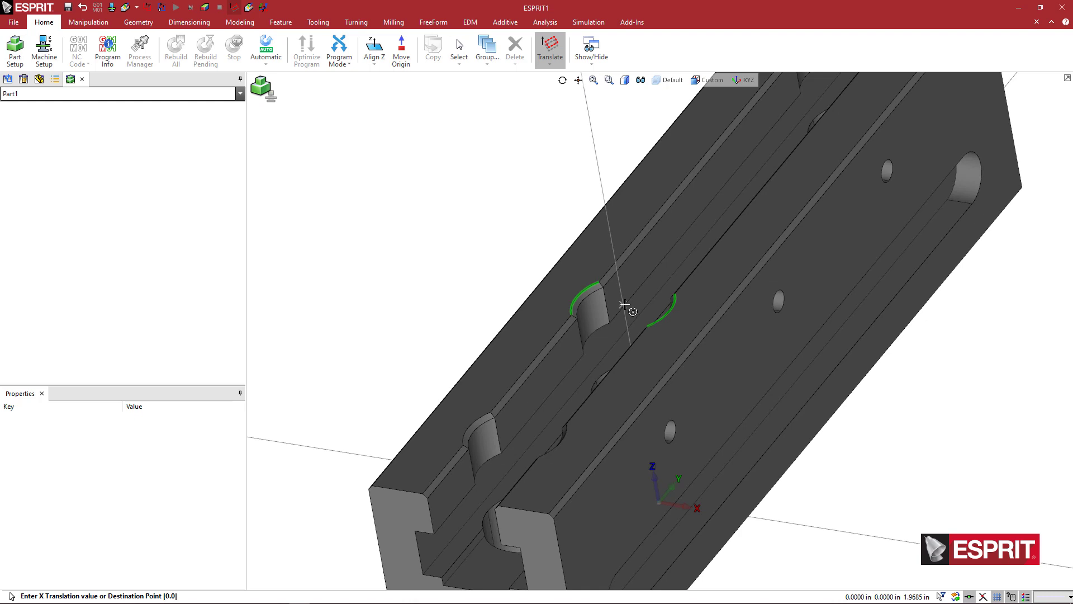
{"action": "left_click", "coordinate": [625, 305]}
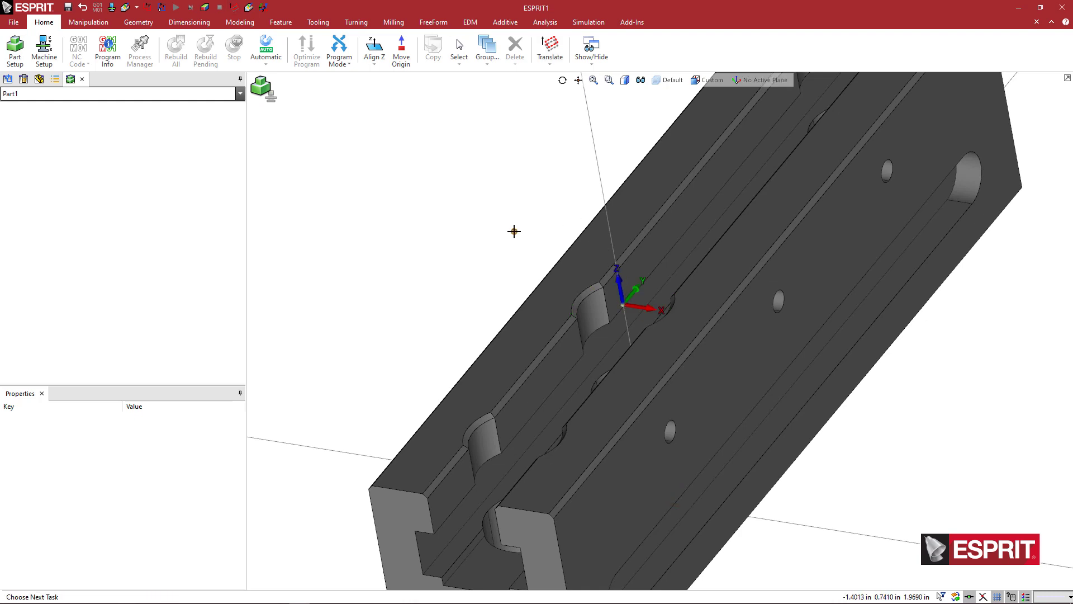
{"action": "mouse_move", "coordinate": [514, 231]}
{"action": "middle_mouse_down"}
{"action": "mouse_move", "coordinate": [507, 213]}
{"action": "mouse_move", "coordinate": [489, 208]}
{"action": "mouse_move", "coordinate": [513, 228]}
{"action": "middle_mouse_up"}
{"action": "scroll", "coordinate": [513, 228], "scroll_direction": "down", "scroll_amount": 3}
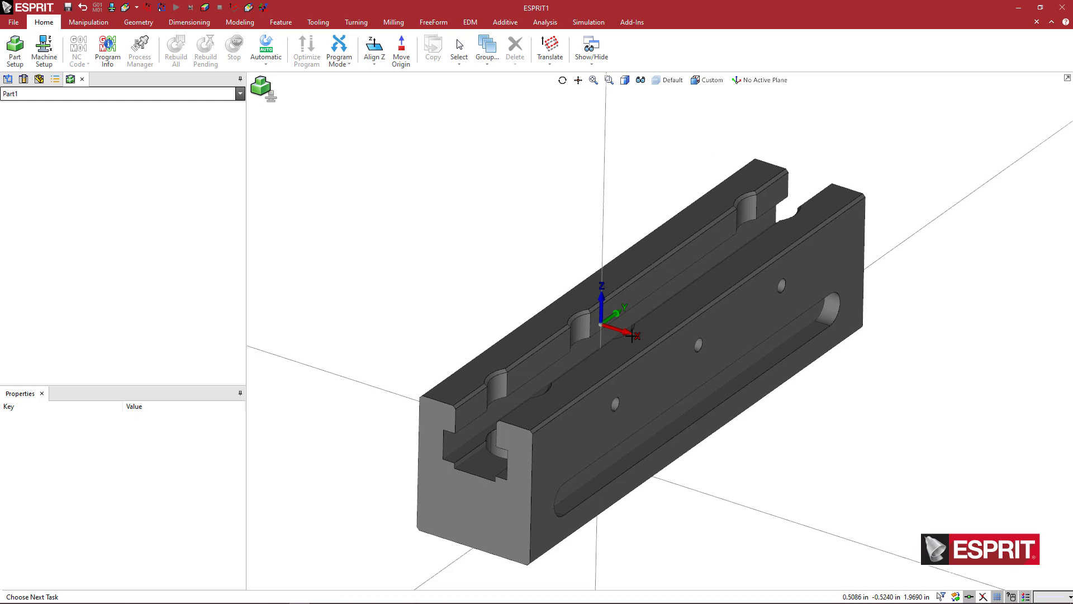
Add work plane FA_1, then work plane WA_1, leaving WA_1 active.
{"action": "left_click", "coordinate": [737, 81]}
{"action": "left_click", "coordinate": [737, 140]}
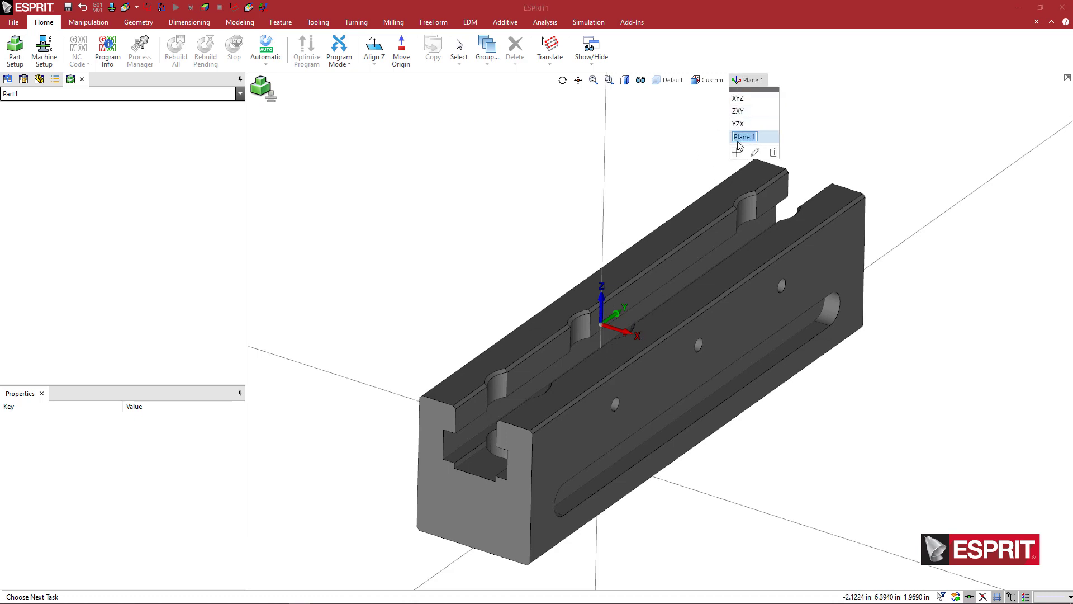
{"action": "type", "text": "FA_1"}
{"action": "key", "text": "Return"}
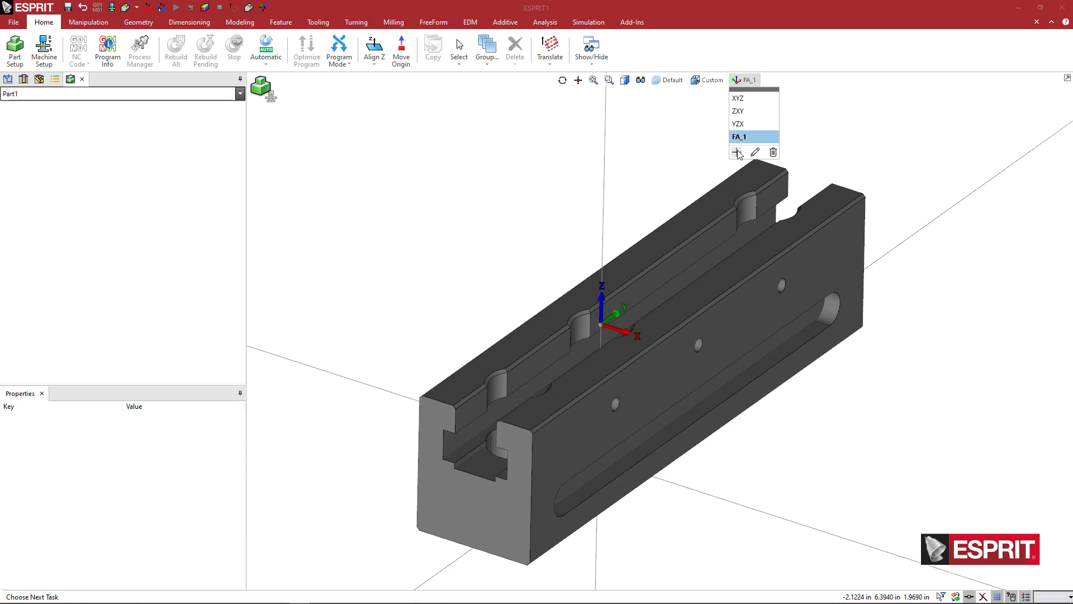
{"action": "left_click", "coordinate": [737, 153]}
{"action": "type", "text": "WA"}
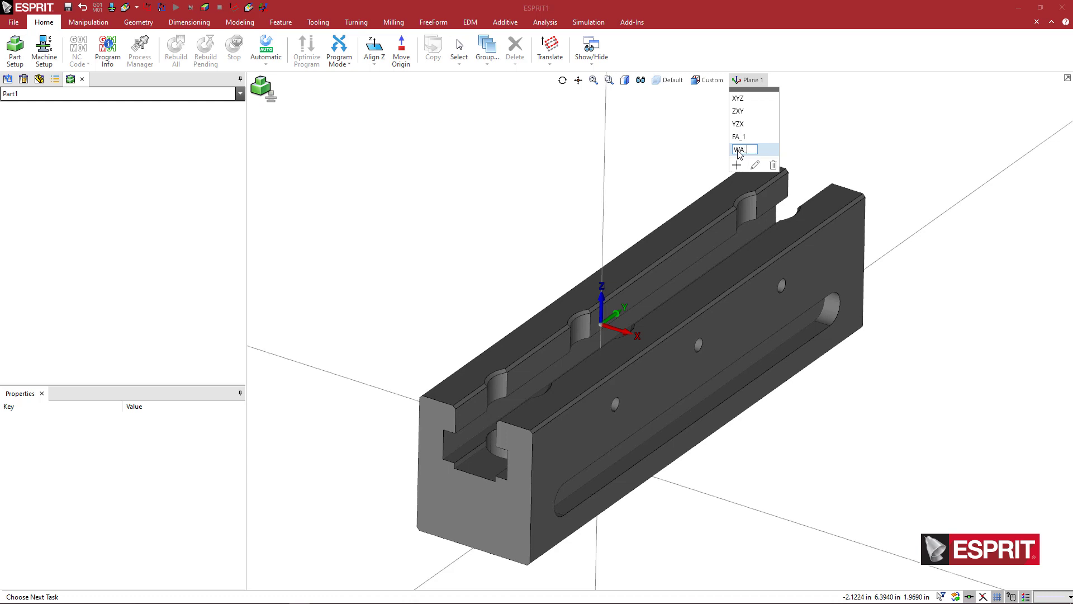
{"action": "type", "text": "_1"}
{"action": "key", "text": "Return"}
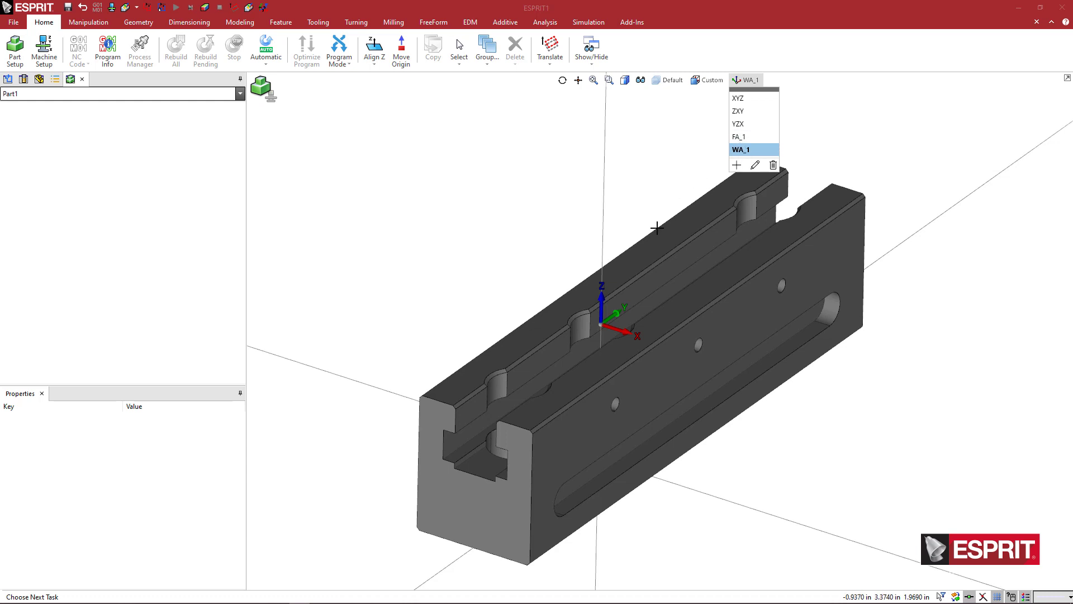
Translate the work plane origin to the top corner at the end of the rail's slot.
{"action": "left_click", "coordinate": [528, 269]}
{"action": "middle_click_drag", "start_coordinate": [539, 269], "coordinate": [526, 255]}
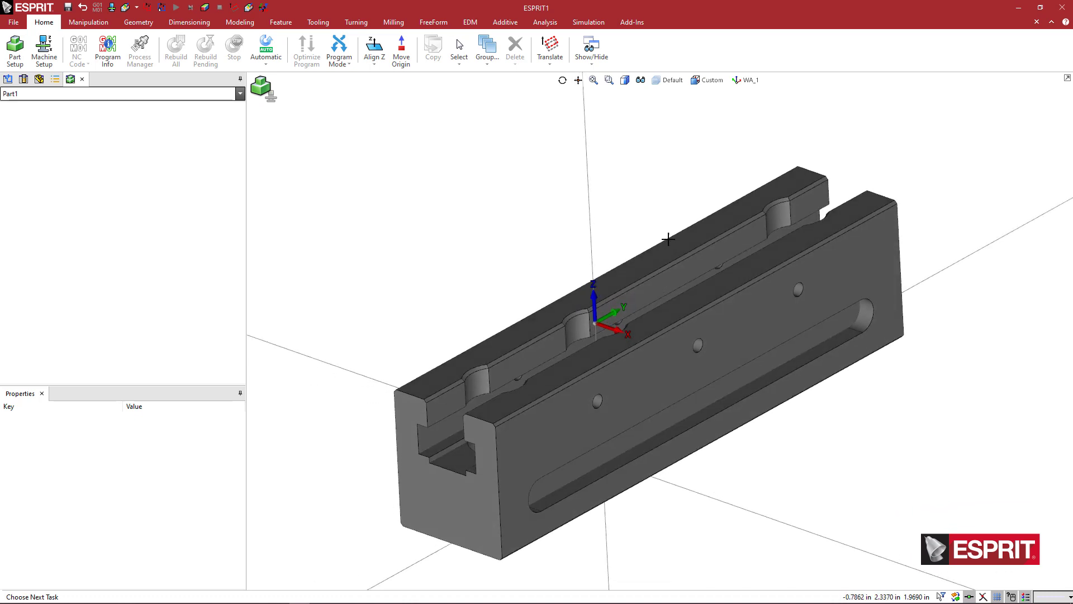
{"action": "left_click", "coordinate": [556, 49]}
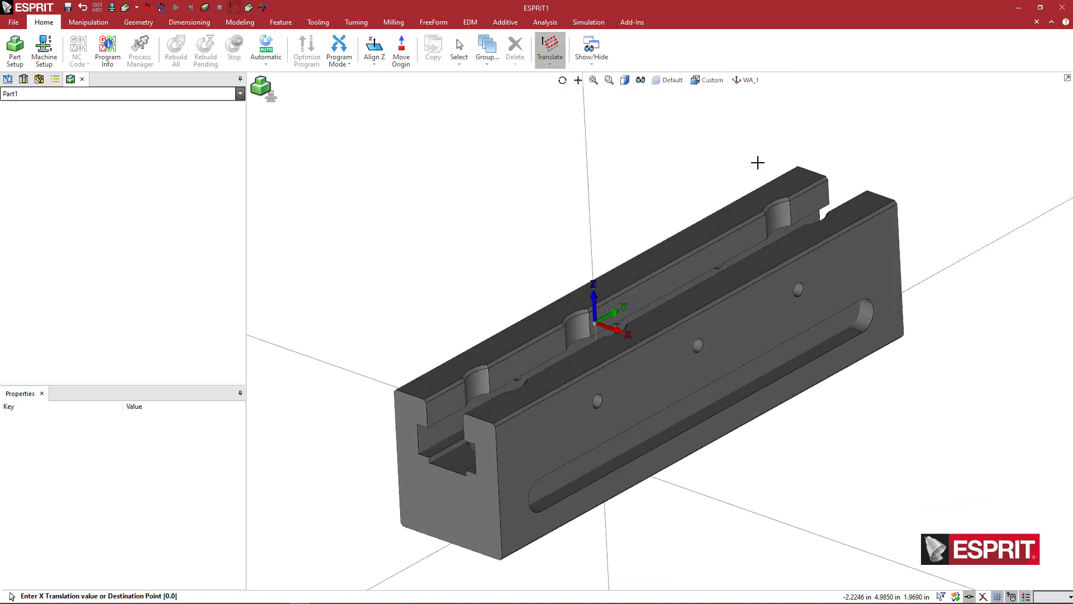
{"action": "left_click", "coordinate": [798, 212]}
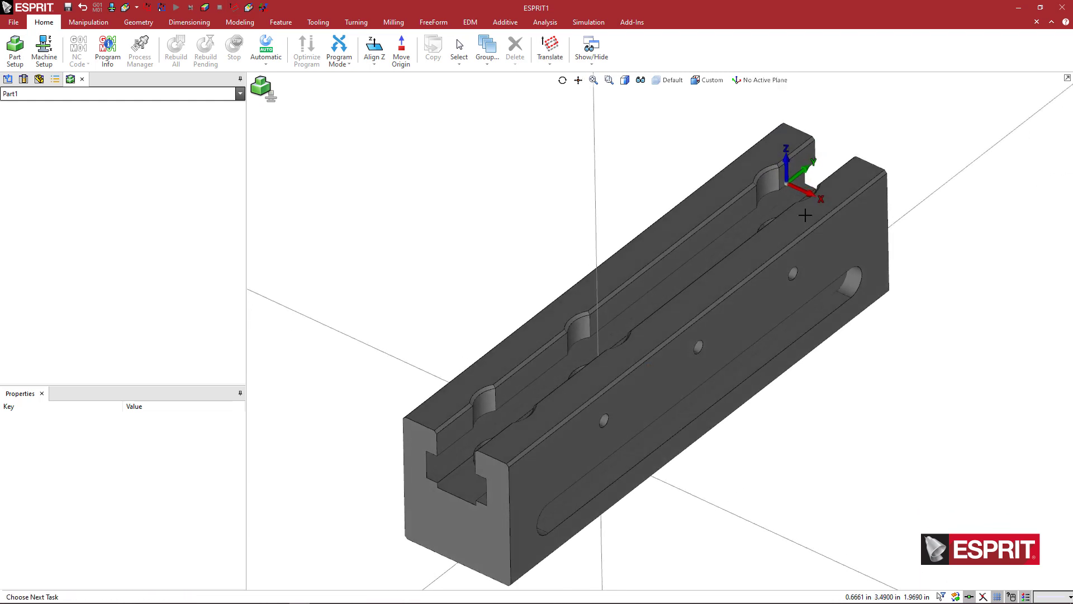
{"action": "scroll", "coordinate": [803, 205], "scroll_direction": "up", "scroll_amount": 4}
Add a new work plane named FA_2 at that origin.
{"action": "left_click", "coordinate": [758, 80]}
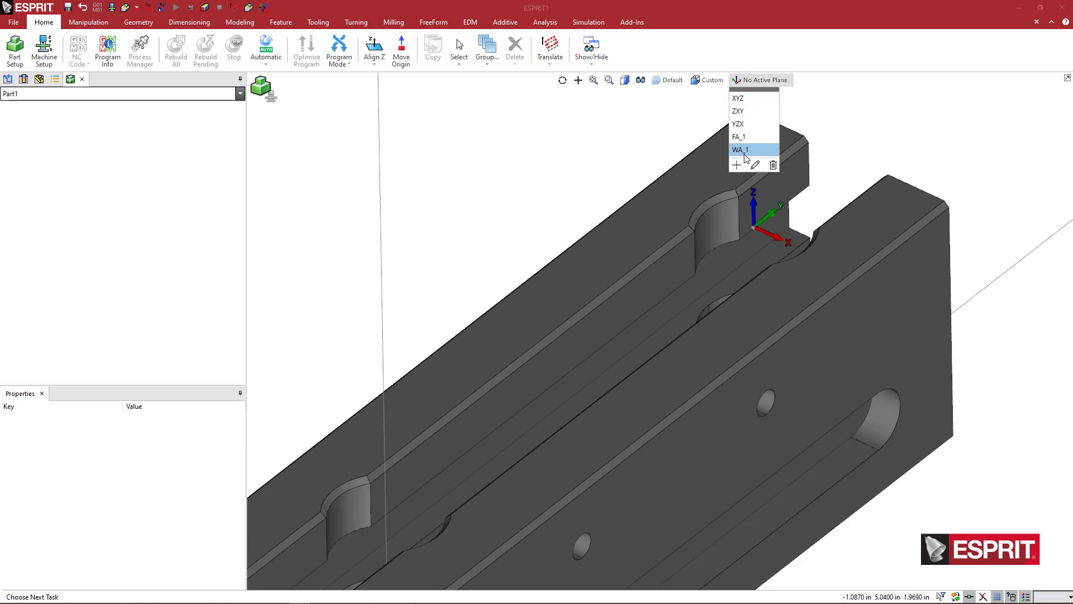
{"action": "left_click", "coordinate": [737, 164]}
{"action": "type", "text": "FA_2"}
{"action": "key", "text": "Return"}
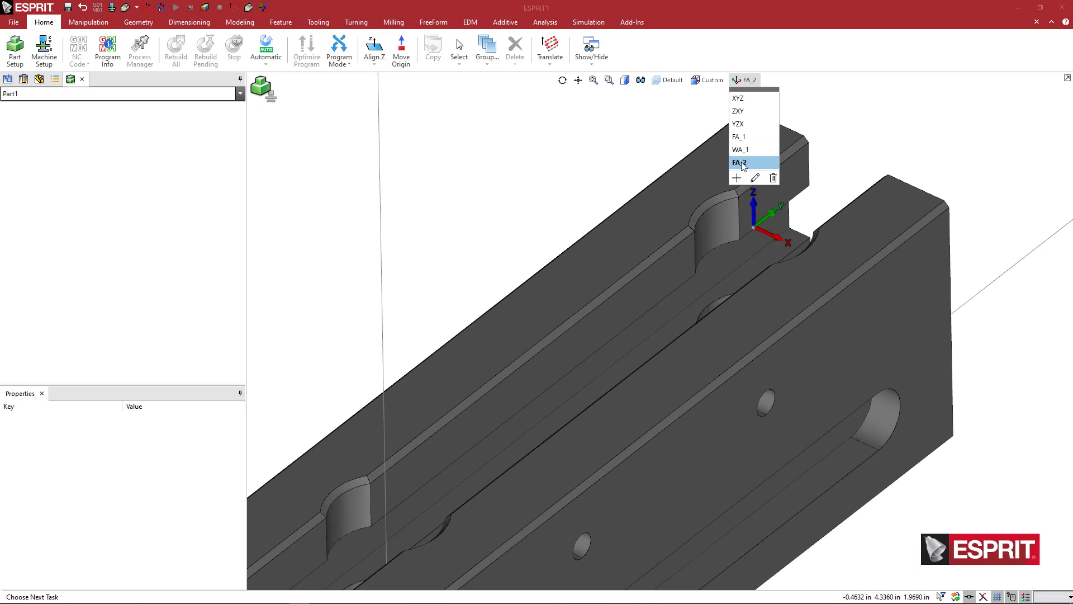
{"action": "scroll", "coordinate": [669, 179], "scroll_direction": "down", "scroll_amount": 3}
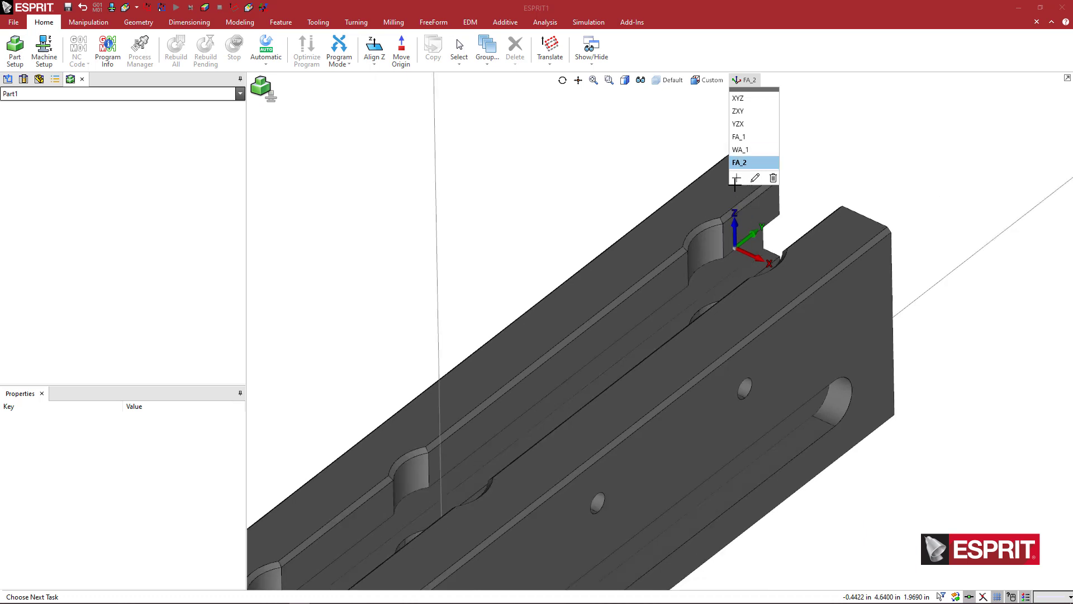
{"action": "scroll", "coordinate": [660, 188], "scroll_direction": "down", "scroll_amount": 2}
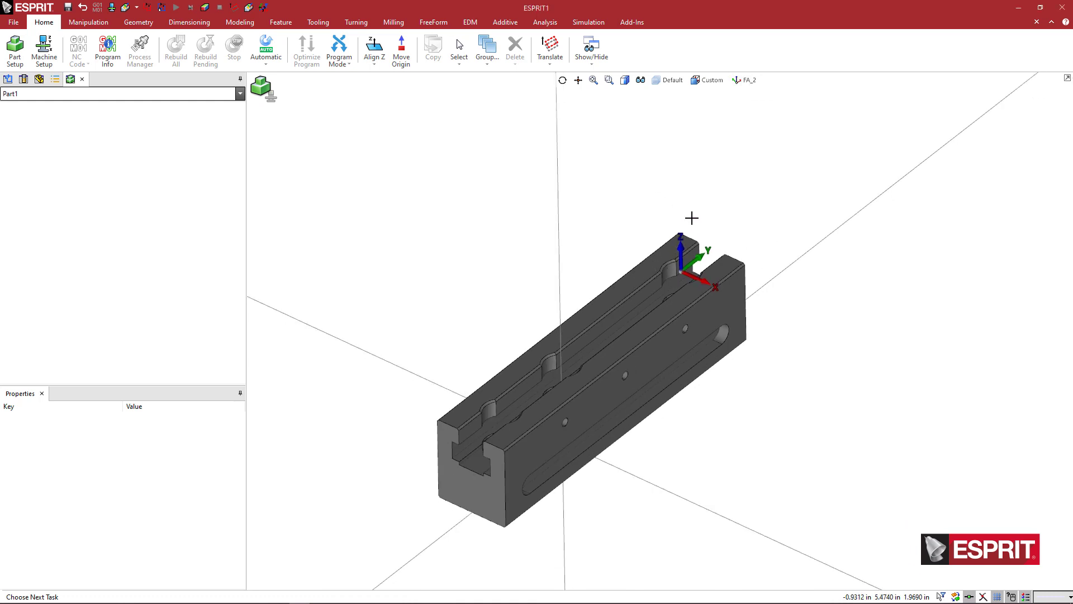
Save As 'OK-Vise T-Slot Multi-Rail RM200.gdml' with type Fixture Files (*.gdml).
{"action": "middle_click_drag", "start_coordinate": [436, 196], "coordinate": [377, 127]}
{"action": "left_click", "coordinate": [13, 22]}
{"action": "left_click", "coordinate": [23, 71]}
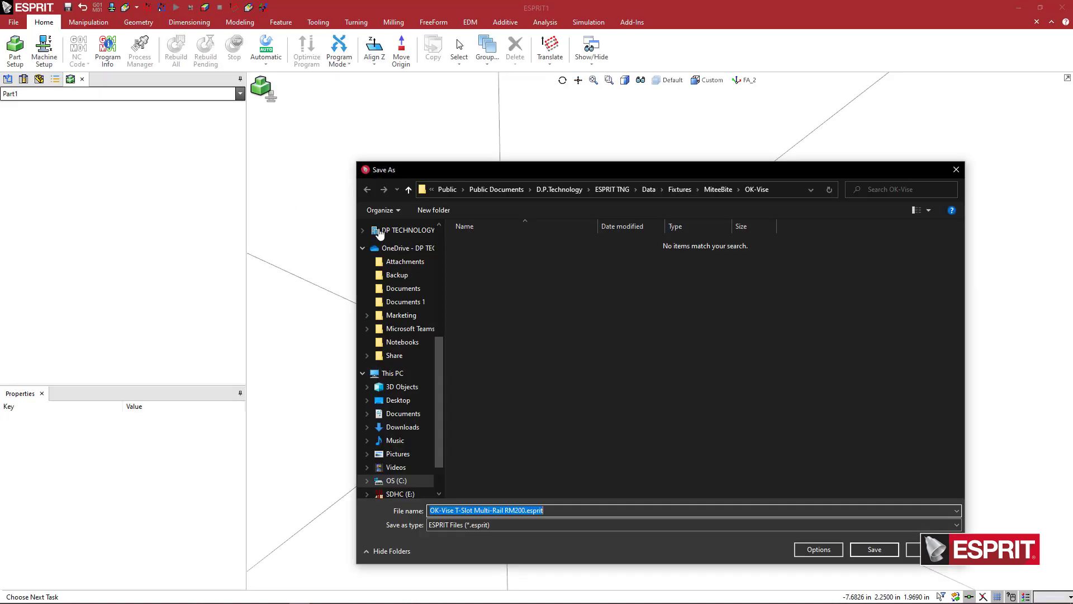
{"action": "left_click", "coordinate": [484, 524]}
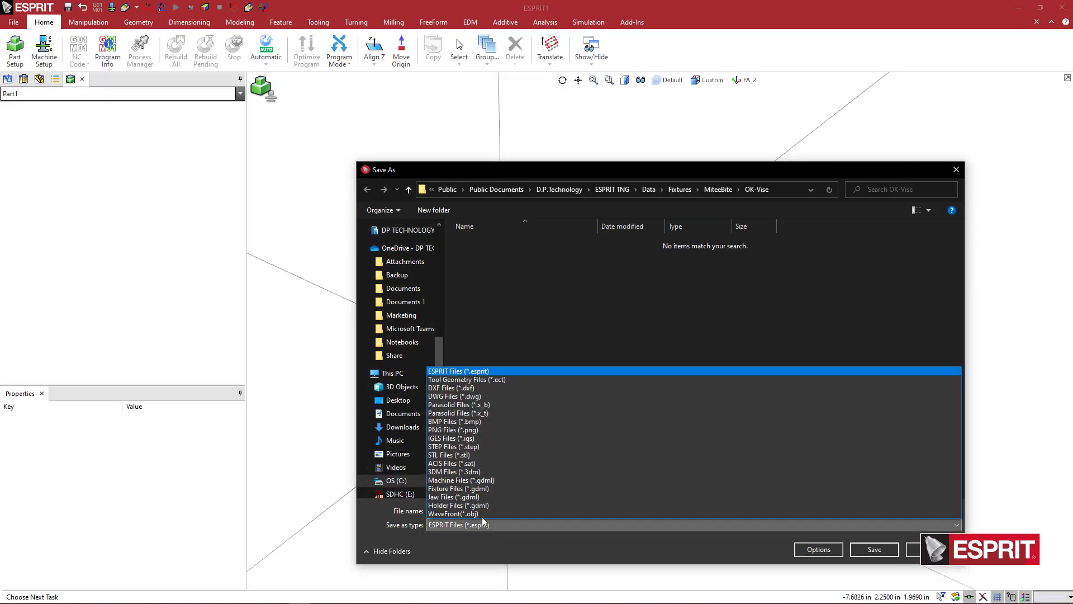
{"action": "left_click", "coordinate": [478, 488]}
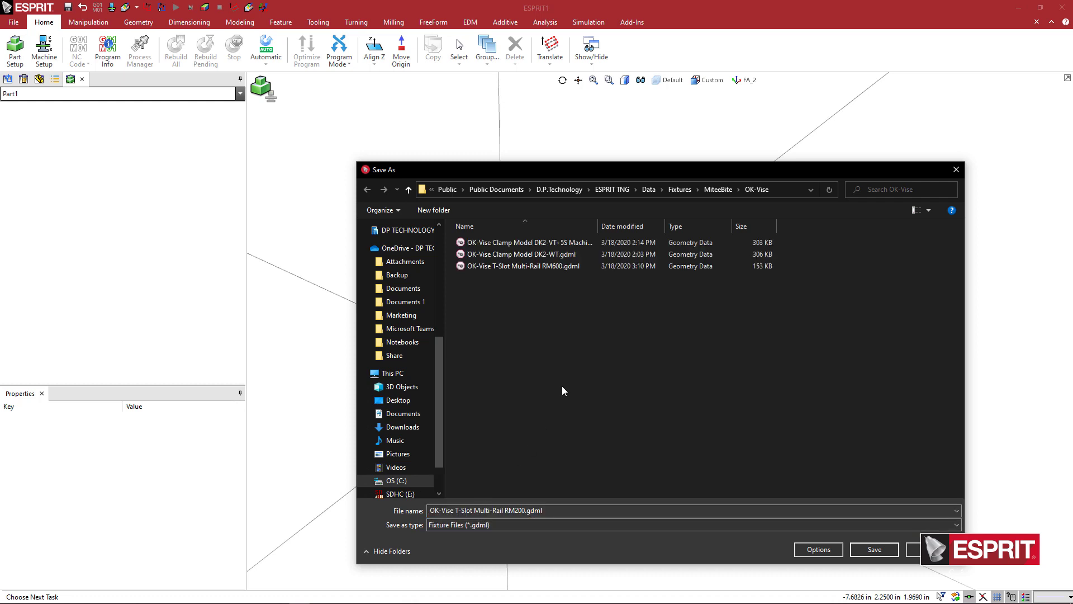
{"action": "left_click", "coordinate": [874, 549]}
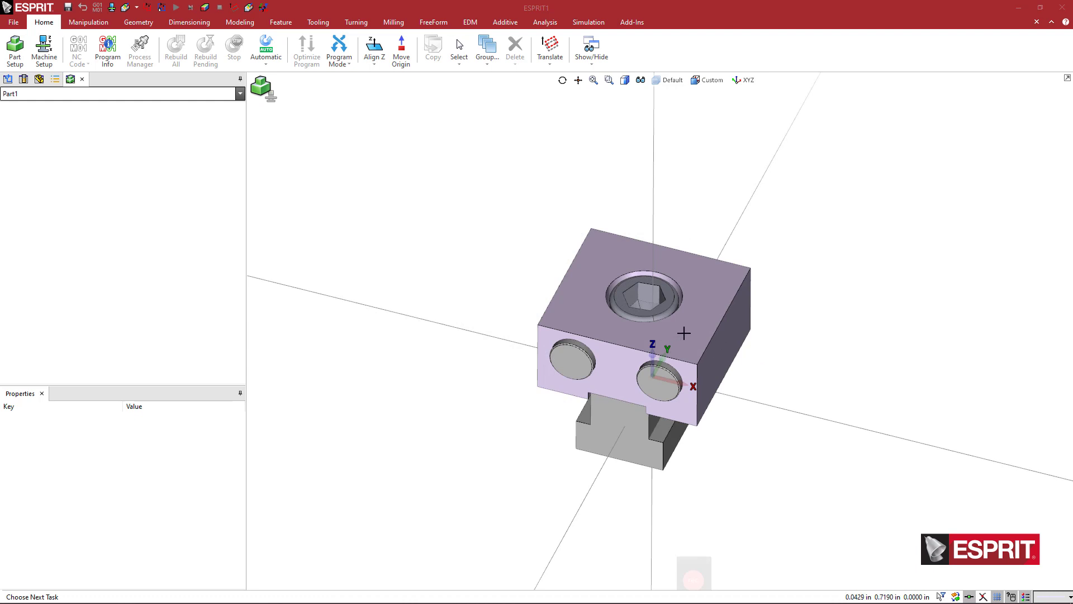
Orbit and zoom in on the hex-socket bolt head seated in the stop block's top.
{"action": "middle_click_drag", "start_coordinate": [793, 352], "coordinate": [765, 348]}
{"action": "scroll", "coordinate": [700, 354], "scroll_direction": "up", "scroll_amount": 3}
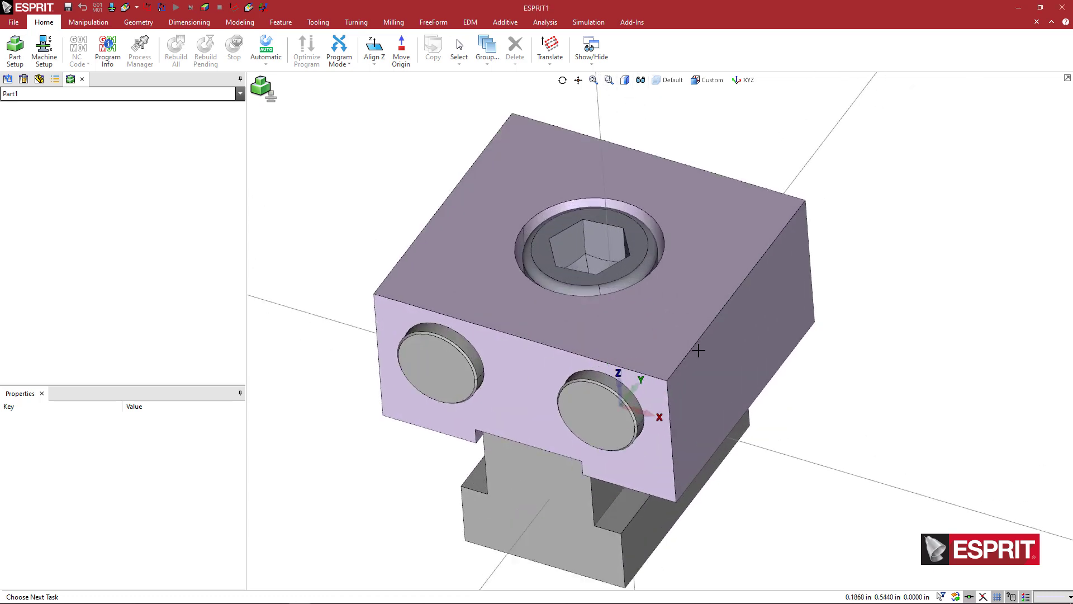
{"action": "middle_click_drag", "start_coordinate": [699, 351], "coordinate": [704, 383]}
{"action": "scroll", "coordinate": [653, 255], "scroll_direction": "up", "scroll_amount": 5}
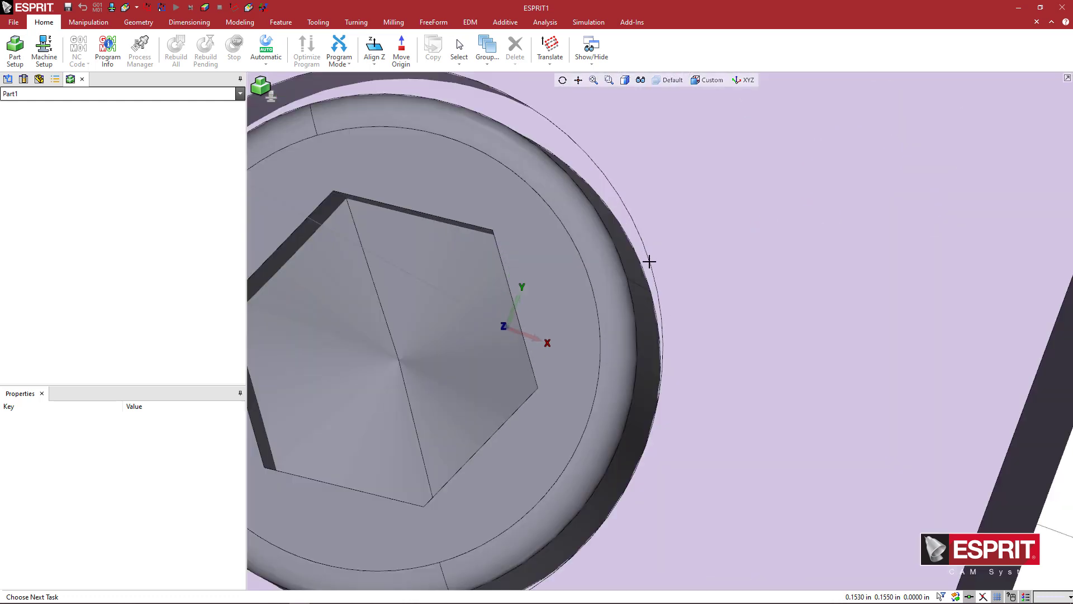
{"action": "scroll", "coordinate": [612, 271], "scroll_direction": "down", "scroll_amount": 3}
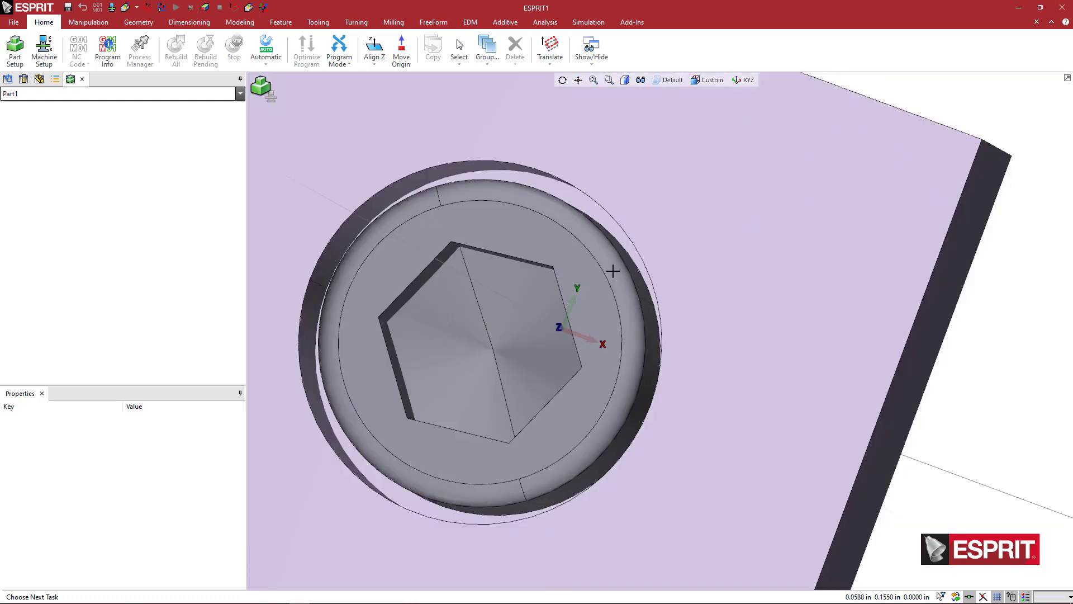
Split the bolt solid By Plane, using the block's top face as the cutting plane.
{"action": "left_click", "coordinate": [596, 308]}
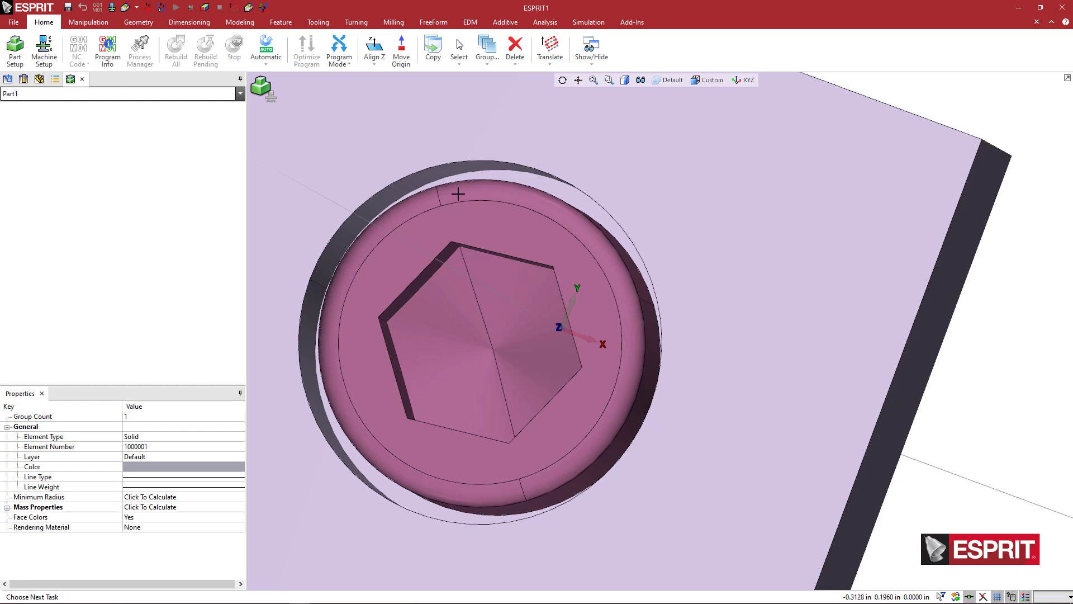
{"action": "left_click", "coordinate": [241, 25]}
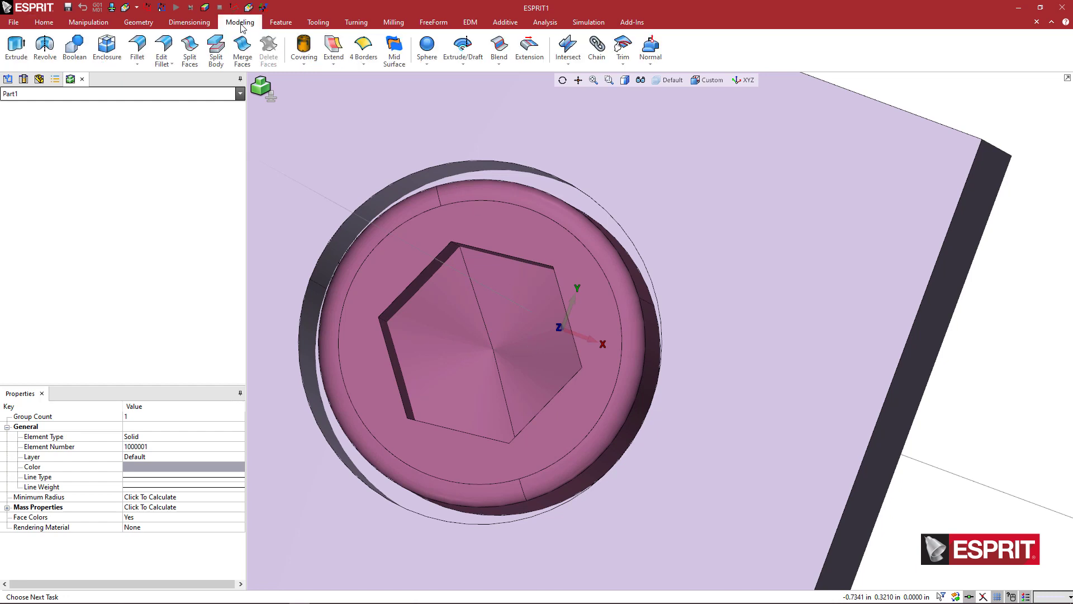
{"action": "left_click", "coordinate": [217, 59]}
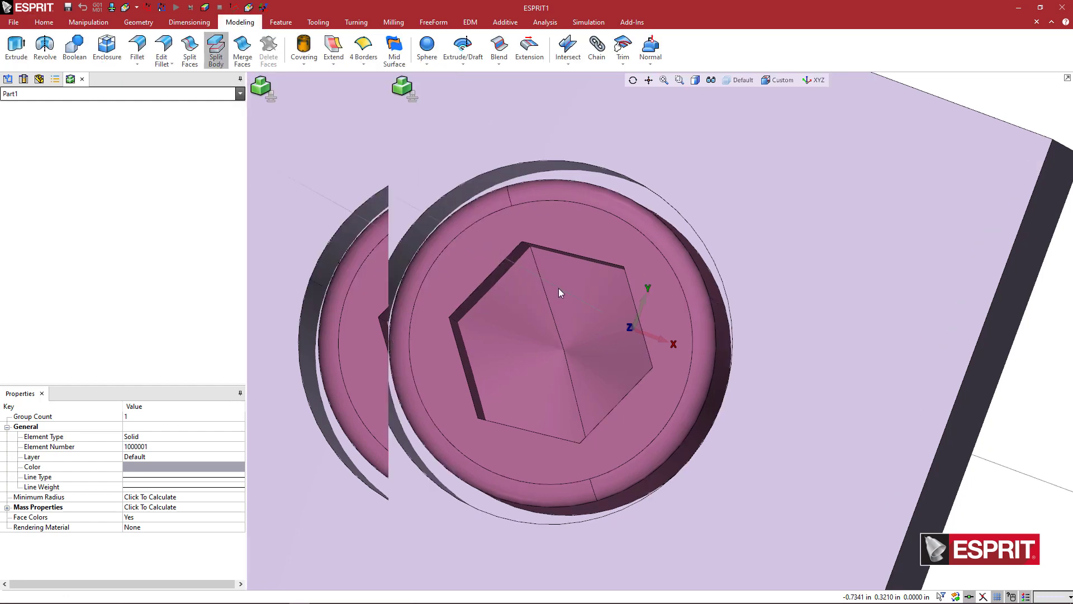
{"action": "scroll", "coordinate": [716, 302], "scroll_direction": "up", "scroll_amount": 10}
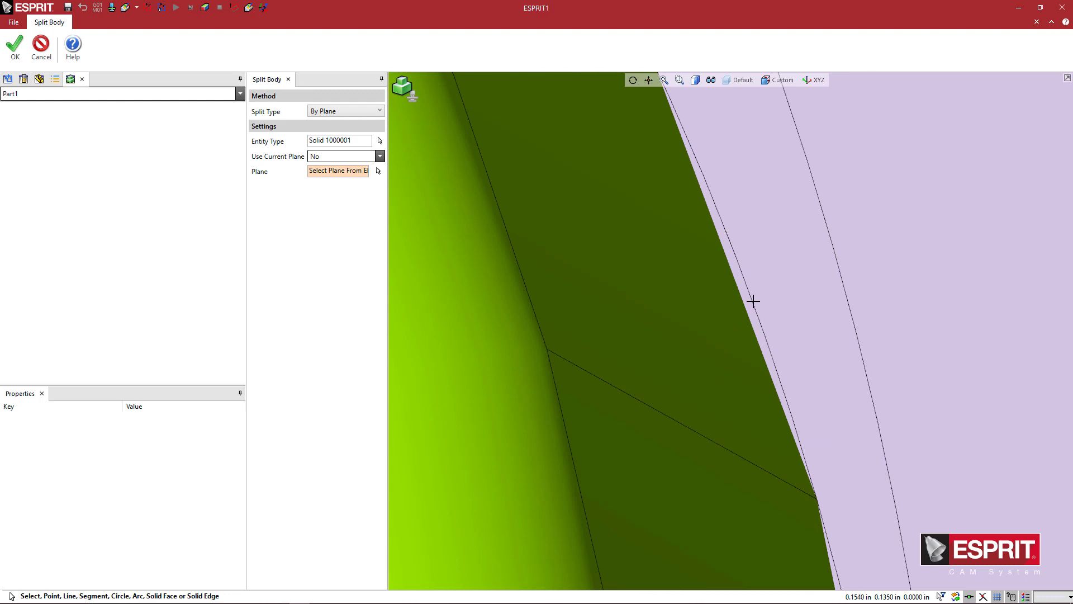
{"action": "left_click", "coordinate": [769, 310]}
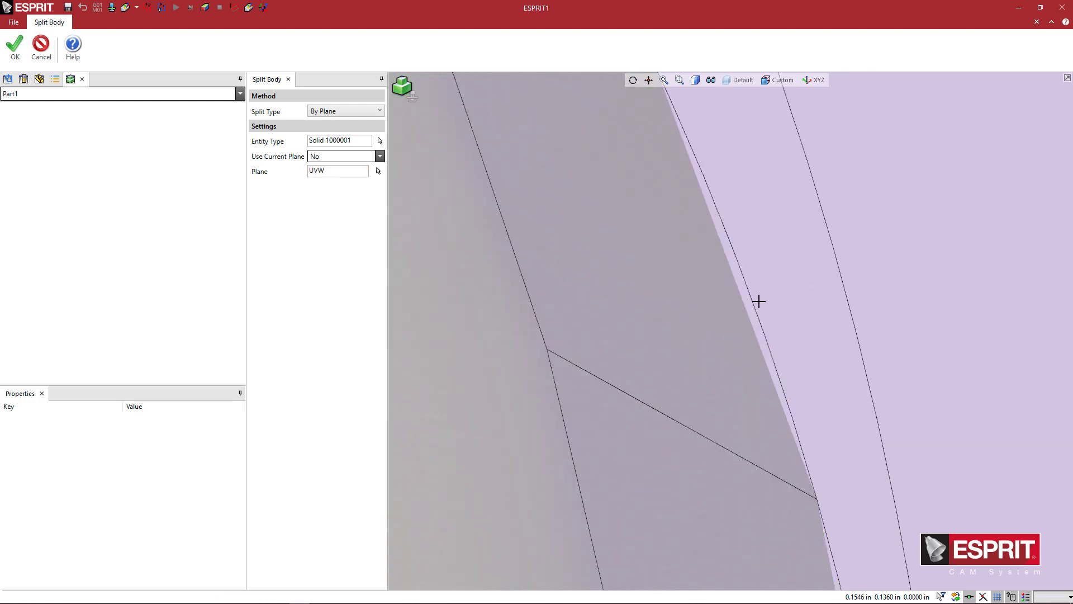
{"action": "scroll", "coordinate": [759, 301], "scroll_direction": "down", "scroll_amount": 10}
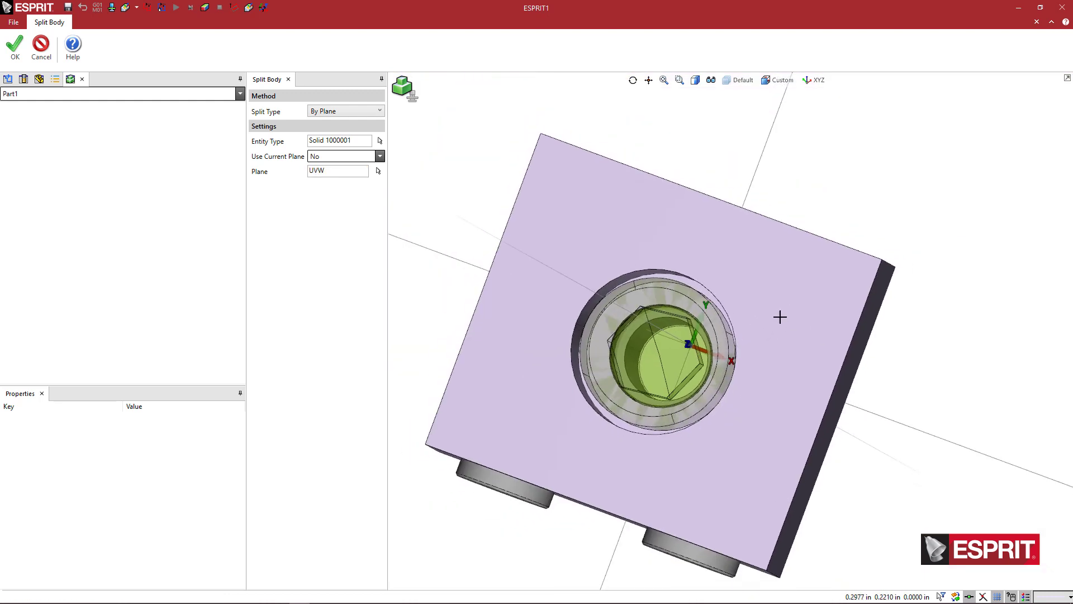
{"action": "middle_click_drag", "start_coordinate": [783, 313], "coordinate": [804, 304]}
{"action": "middle_click_drag", "start_coordinate": [699, 360], "coordinate": [711, 281]}
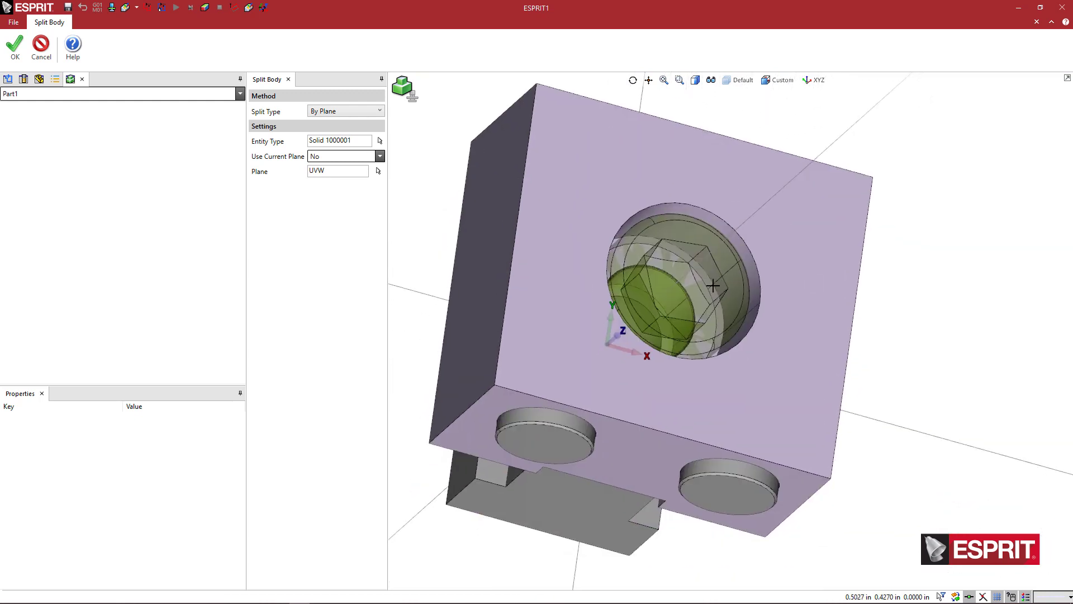
{"action": "scroll", "coordinate": [687, 291], "scroll_direction": "up", "scroll_amount": 3}
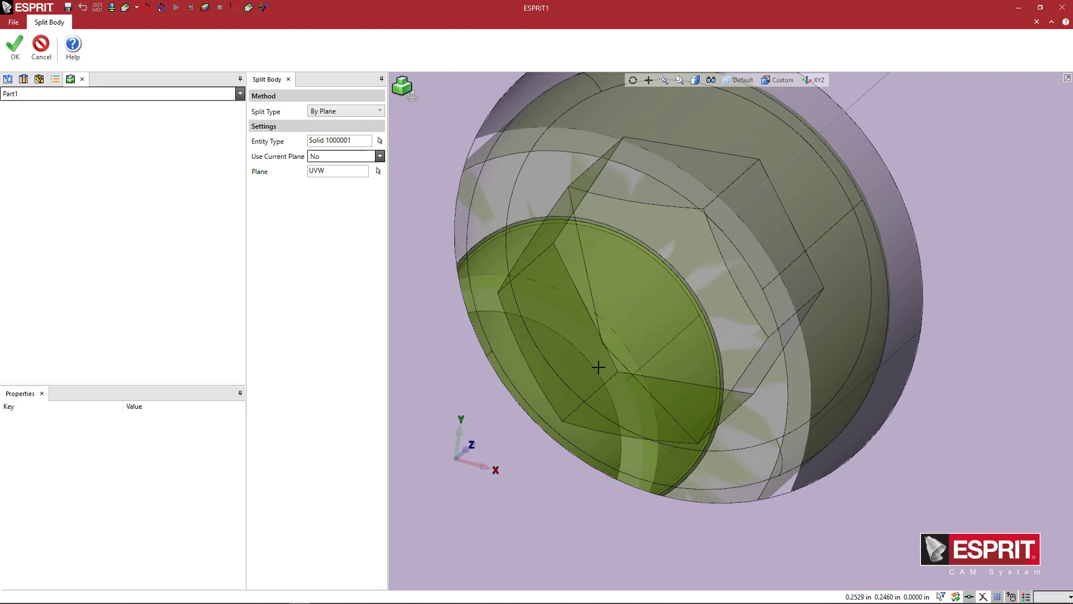
{"action": "scroll", "coordinate": [587, 371], "scroll_direction": "down", "scroll_amount": 3}
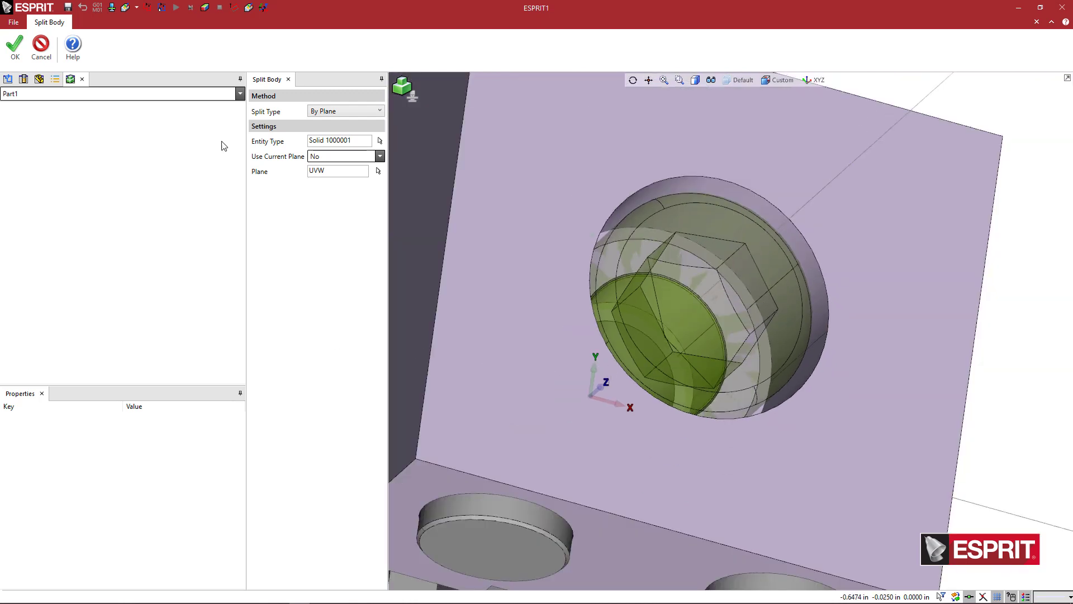
{"action": "left_click", "coordinate": [15, 47]}
{"action": "scroll", "coordinate": [574, 352], "scroll_direction": "down", "scroll_amount": 3}
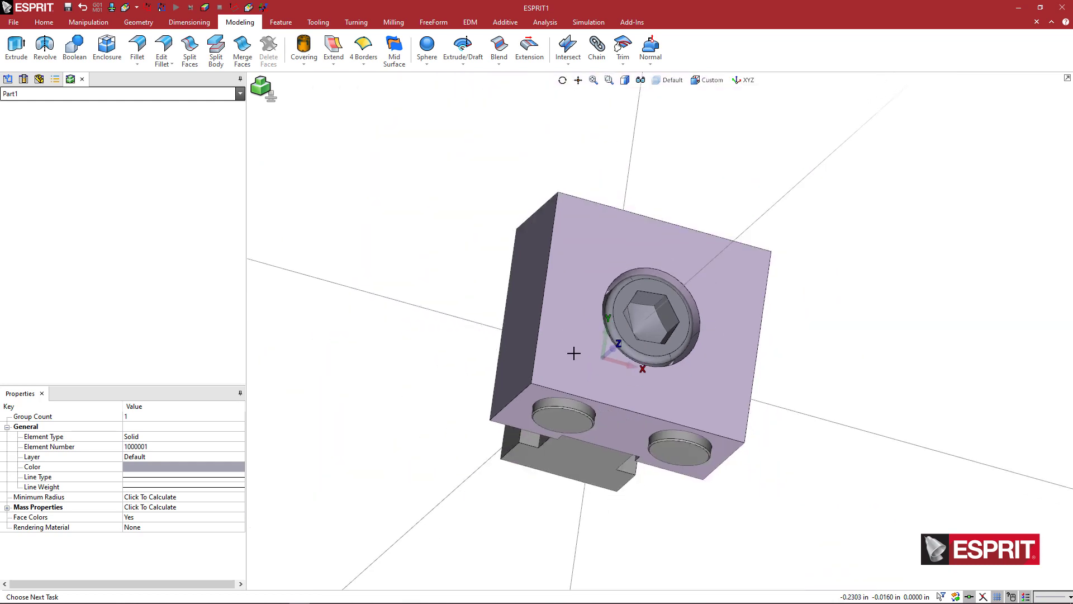
{"action": "middle_click_drag", "start_coordinate": [573, 353], "coordinate": [593, 464]}
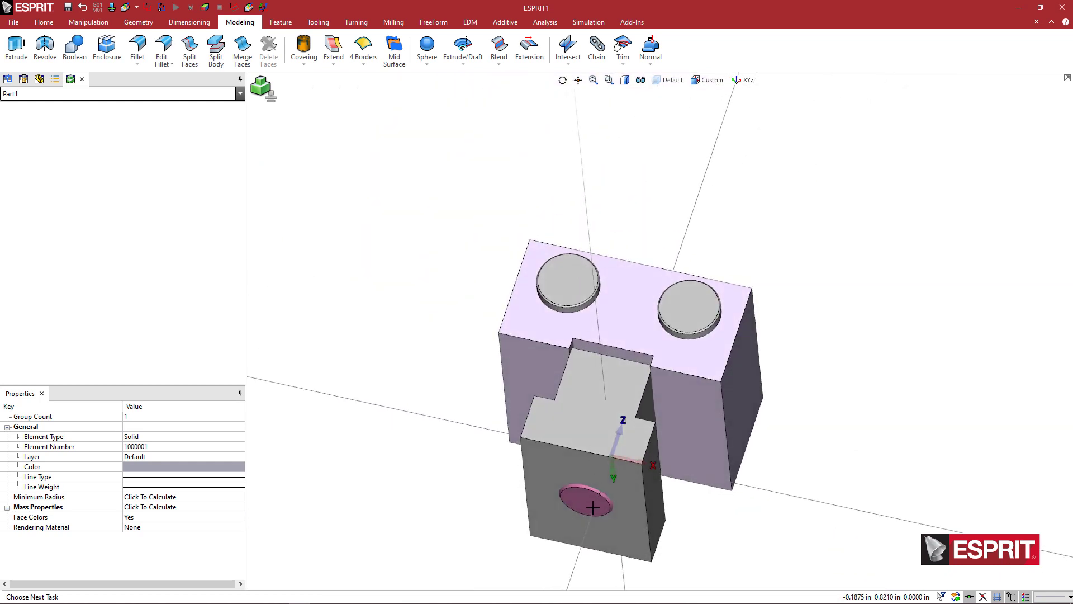
{"action": "scroll", "coordinate": [590, 507], "scroll_direction": "up", "scroll_amount": 5}
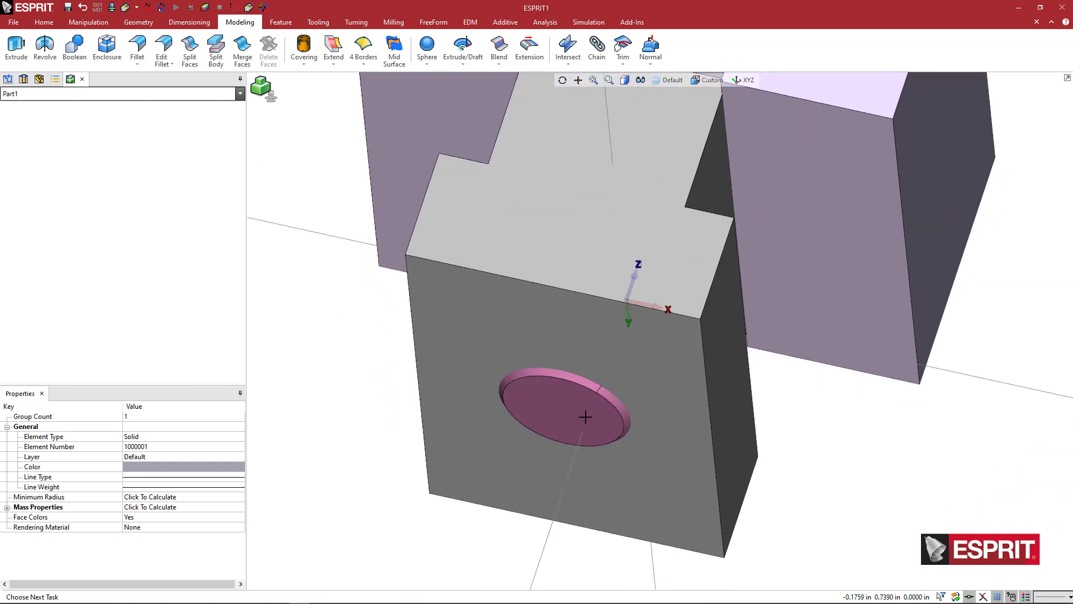
{"action": "key", "text": "Escape"}
{"action": "scroll", "coordinate": [584, 394], "scroll_direction": "down", "scroll_amount": 5}
{"action": "middle_click_drag", "start_coordinate": [582, 395], "coordinate": [555, 444]}
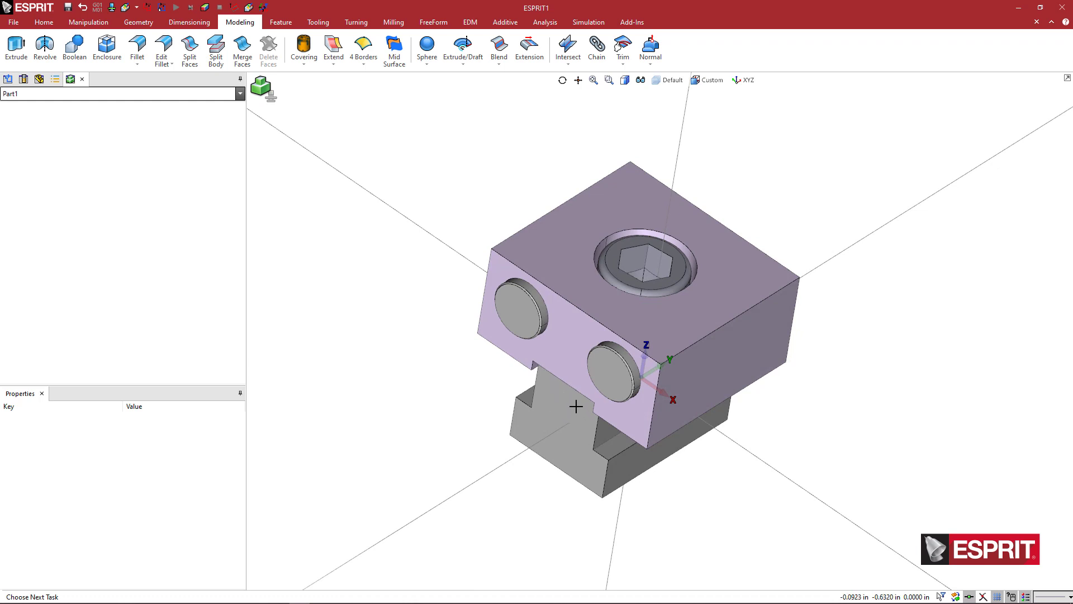
{"action": "middle_click_drag", "start_coordinate": [576, 406], "coordinate": [665, 328]}
{"action": "scroll", "coordinate": [617, 370], "scroll_direction": "up", "scroll_amount": 5}
{"action": "scroll", "coordinate": [617, 370], "scroll_direction": "down", "scroll_amount": 5}
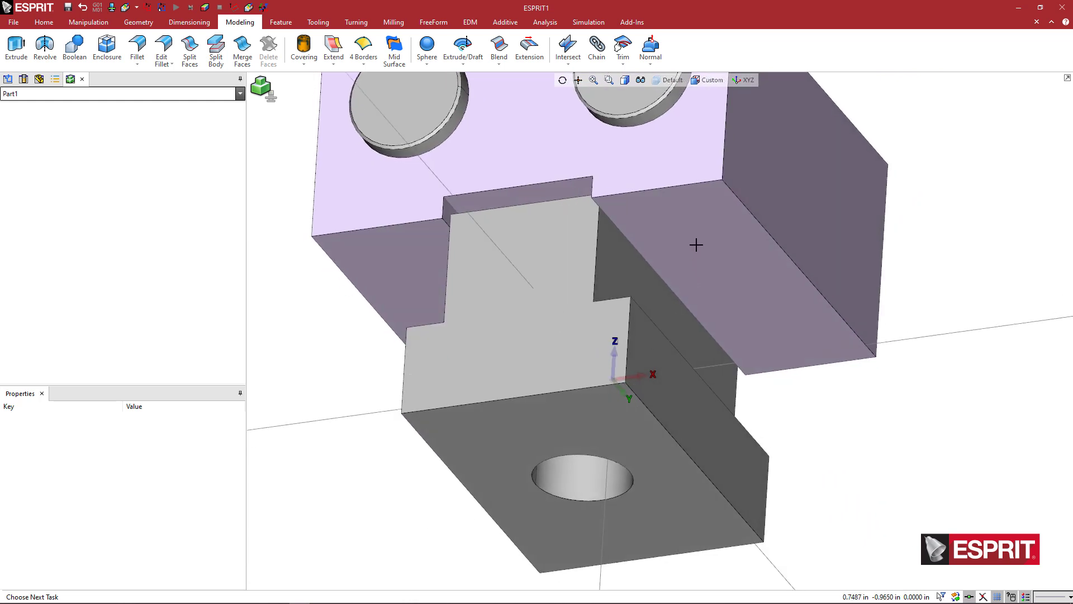
Pick the upper block's flat underside face, confirm YES, and Align Z to it.
{"action": "mouse_move", "coordinate": [709, 288]}
{"action": "middle_mouse_down"}
{"action": "mouse_move", "coordinate": [699, 313]}
{"action": "mouse_move", "coordinate": [673, 324]}
{"action": "mouse_move", "coordinate": [713, 305]}
{"action": "middle_mouse_up"}
{"action": "left_click", "coordinate": [712, 304]}
{"action": "left_click", "coordinate": [713, 305]}
{"action": "left_click", "coordinate": [462, 320]}
{"action": "left_click", "coordinate": [462, 320]}
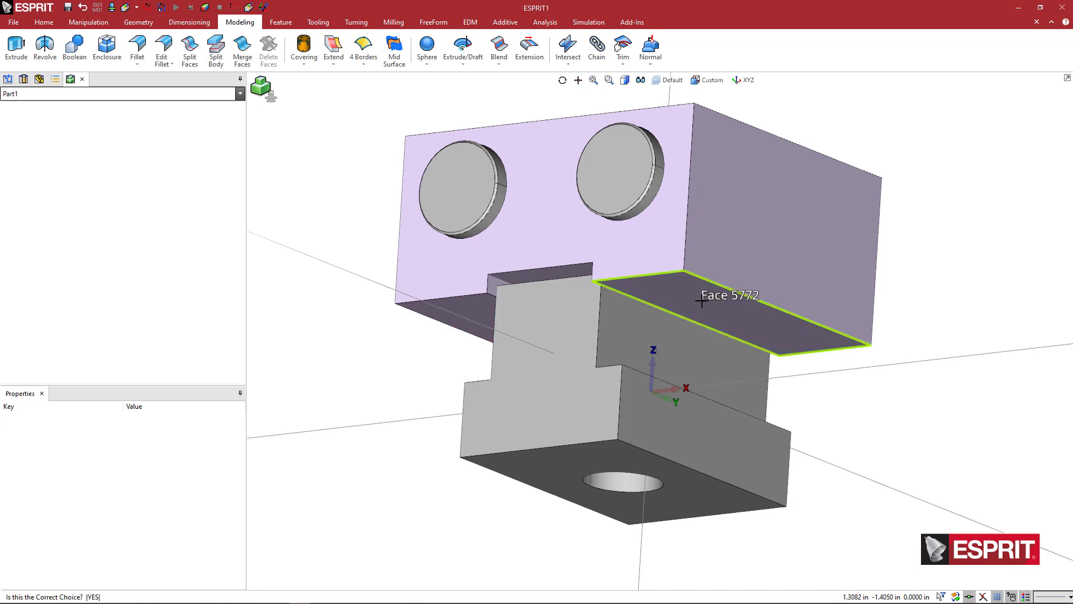
{"action": "middle_click_drag", "start_coordinate": [743, 376], "coordinate": [740, 394]}
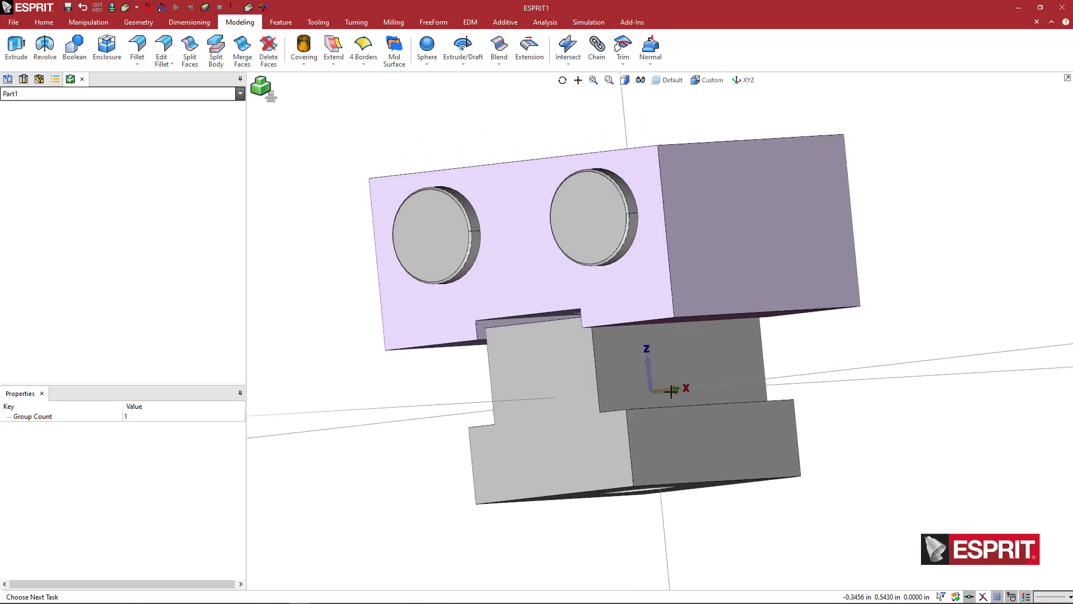
{"action": "middle_click_drag", "start_coordinate": [735, 285], "coordinate": [722, 278]}
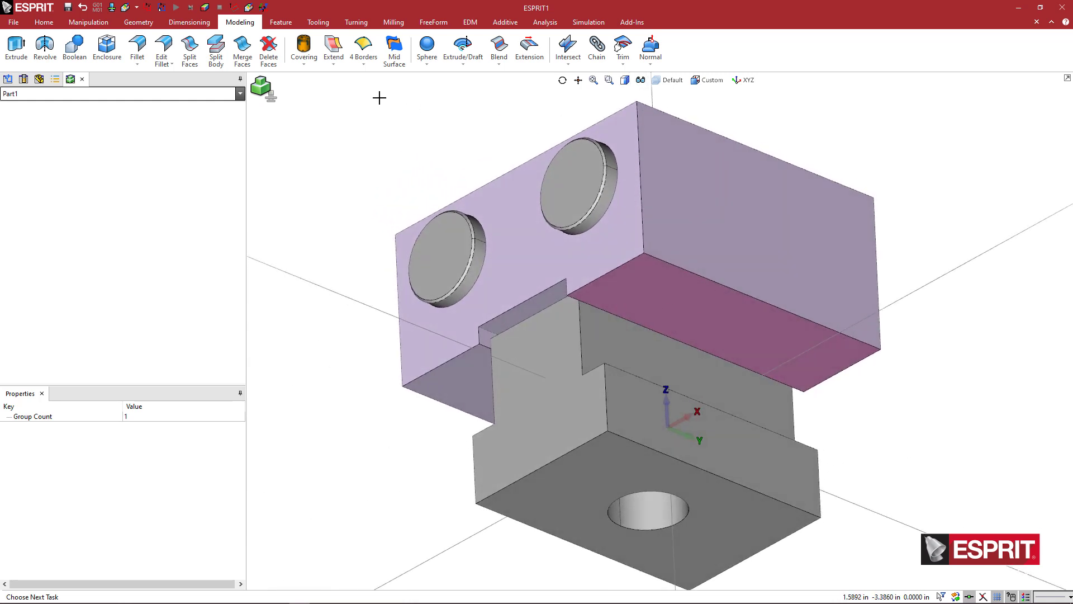
{"action": "left_click", "coordinate": [43, 22]}
{"action": "left_click", "coordinate": [374, 48]}
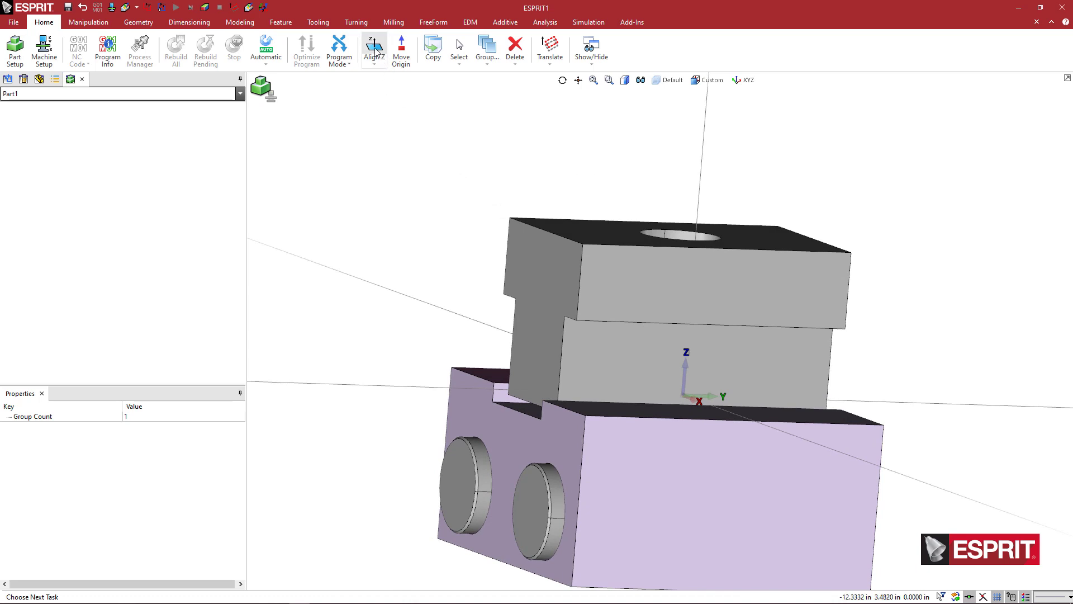
Select the cylindrical face of the bolt hole in the lower block after a first Z alignment flipped the part.
{"action": "left_click", "coordinate": [375, 49]}
{"action": "middle_click_drag", "start_coordinate": [518, 189], "coordinate": [479, 172]}
{"action": "scroll", "coordinate": [546, 311], "scroll_direction": "up", "scroll_amount": 3}
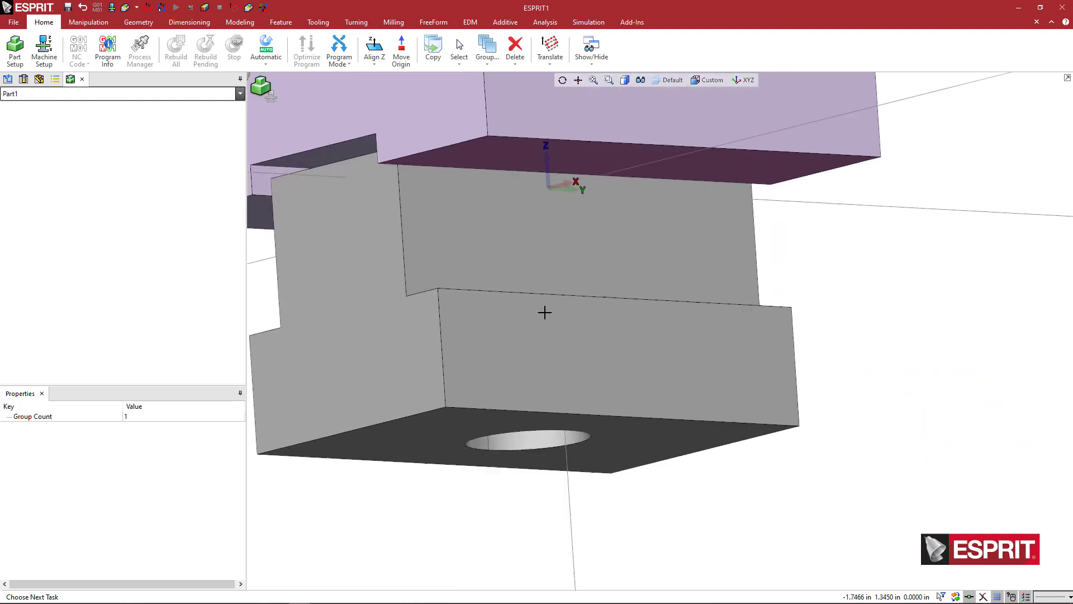
{"action": "left_click", "coordinate": [548, 437]}
{"action": "middle_click_drag", "start_coordinate": [556, 429], "coordinate": [548, 427]}
{"action": "middle_click_drag", "start_coordinate": [616, 436], "coordinate": [627, 480]}
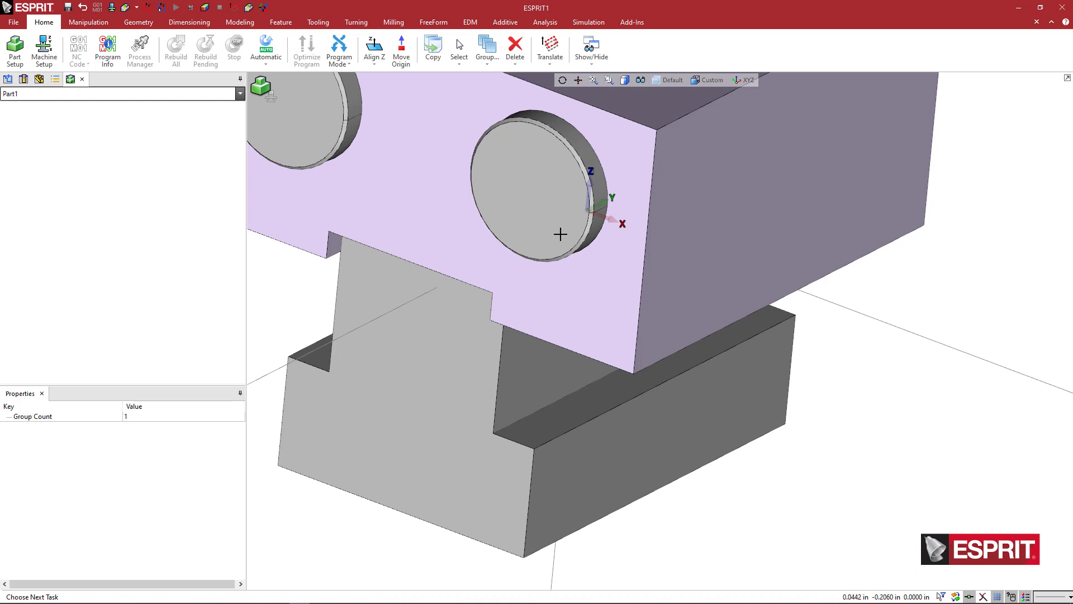
{"action": "scroll", "coordinate": [551, 257], "scroll_direction": "down", "scroll_amount": 3}
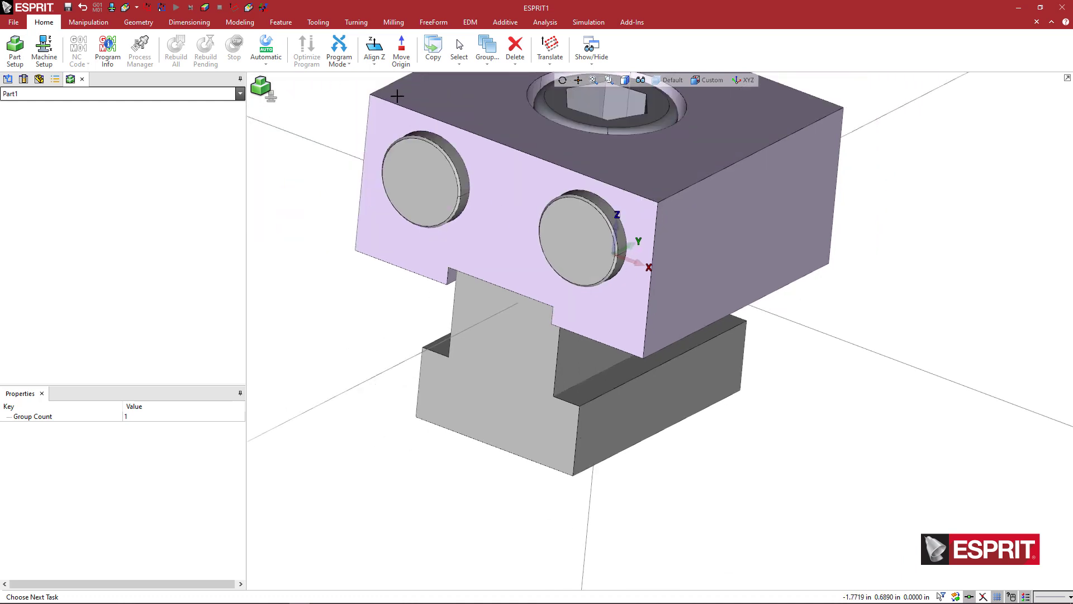
Align Z to the chosen bolt hole, then check the upright stop from above and below.
{"action": "left_click", "coordinate": [375, 48]}
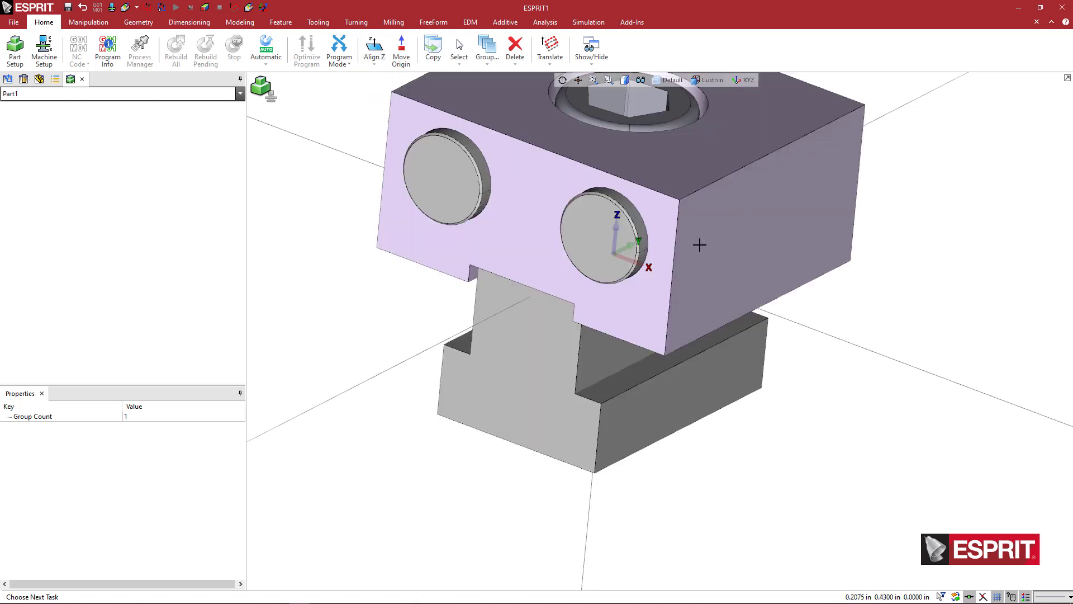
{"action": "middle_click_drag", "start_coordinate": [700, 244], "coordinate": [673, 329]}
{"action": "scroll", "coordinate": [657, 355], "scroll_direction": "up", "scroll_amount": 5}
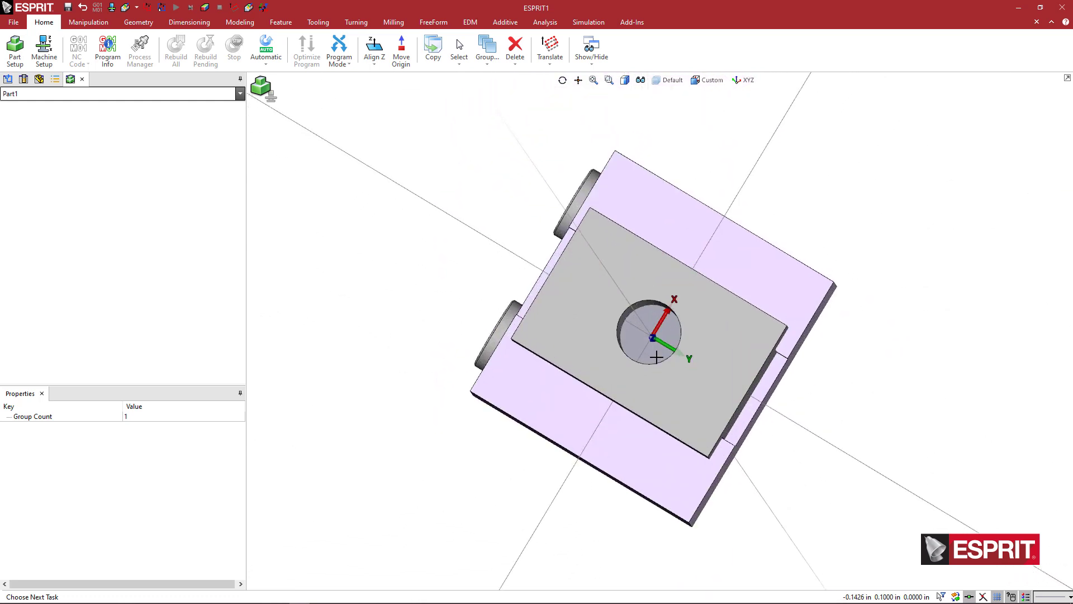
{"action": "scroll", "coordinate": [657, 355], "scroll_direction": "up", "scroll_amount": 3}
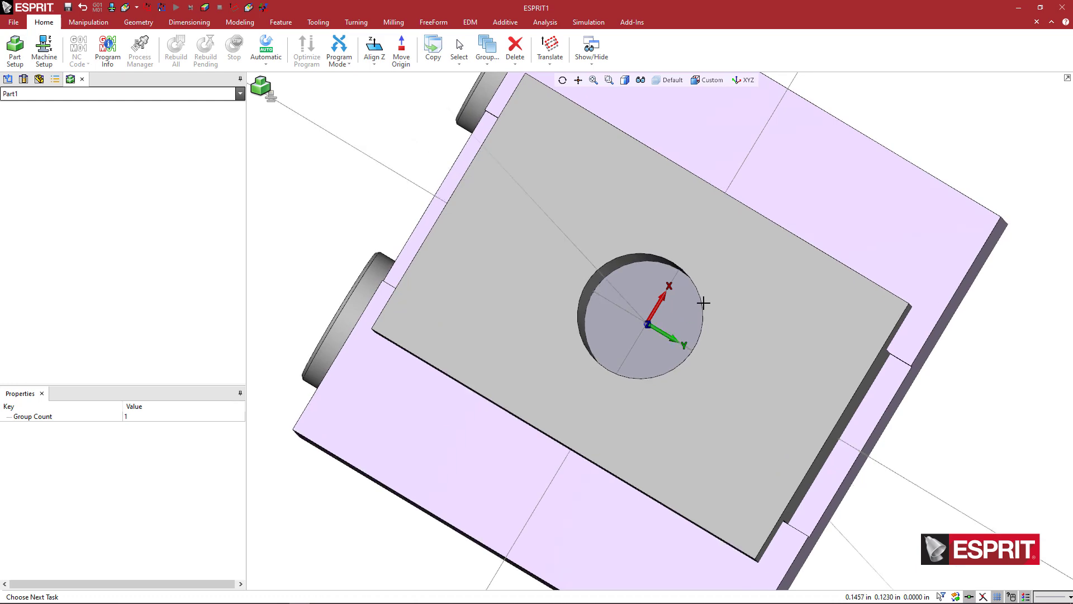
{"action": "middle_click_drag", "start_coordinate": [704, 302], "coordinate": [654, 311]}
{"action": "scroll", "coordinate": [654, 311], "scroll_direction": "down", "scroll_amount": 3}
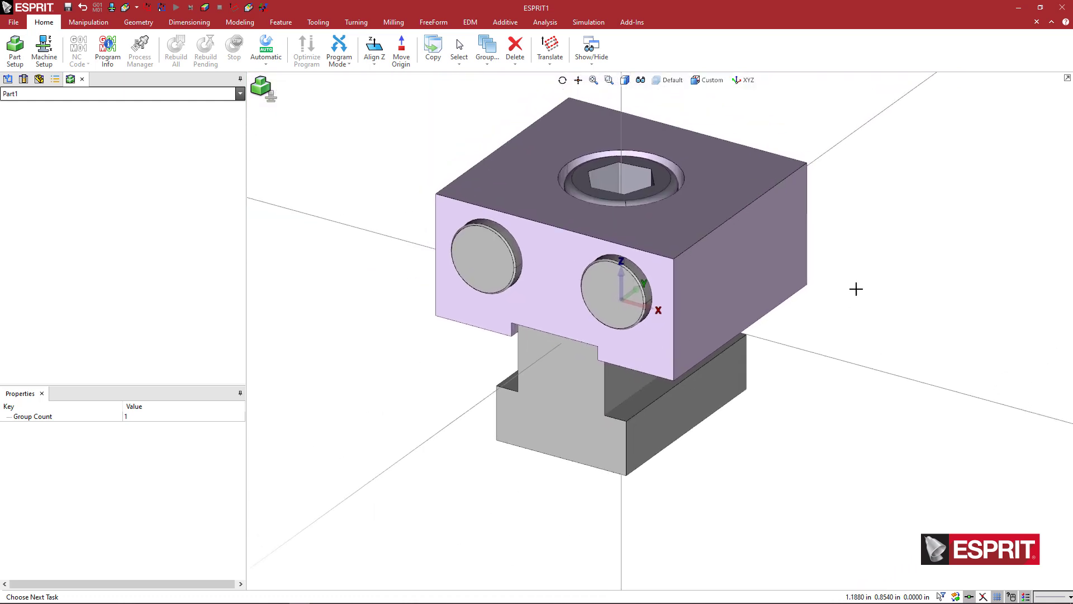
{"action": "left_click", "coordinate": [855, 288]}
{"action": "middle_click_drag", "start_coordinate": [860, 242], "coordinate": [860, 252]}
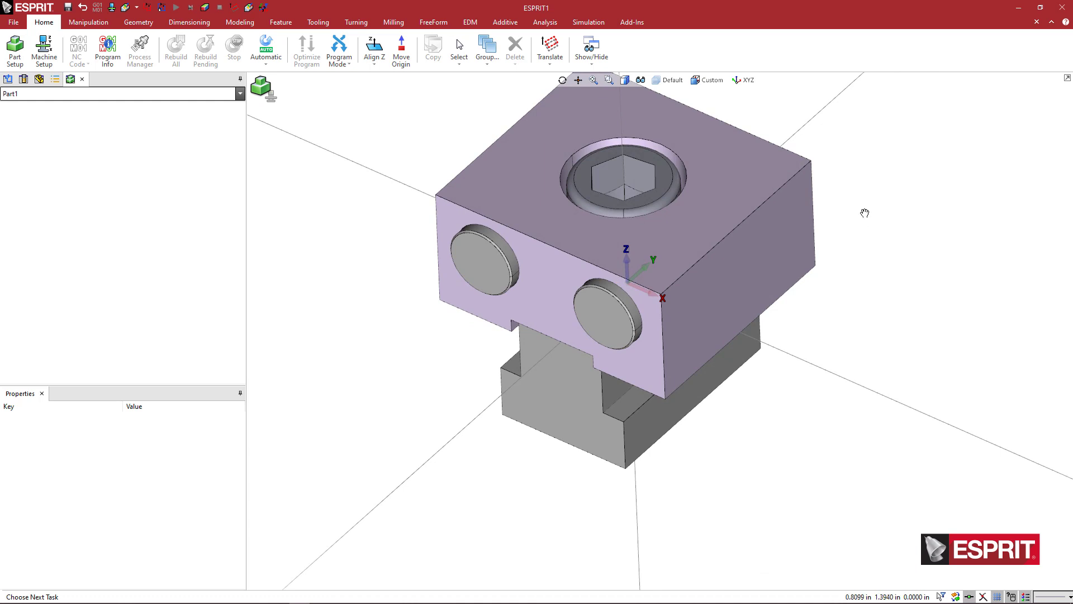
{"action": "middle_click_drag", "start_coordinate": [863, 210], "coordinate": [846, 249]}
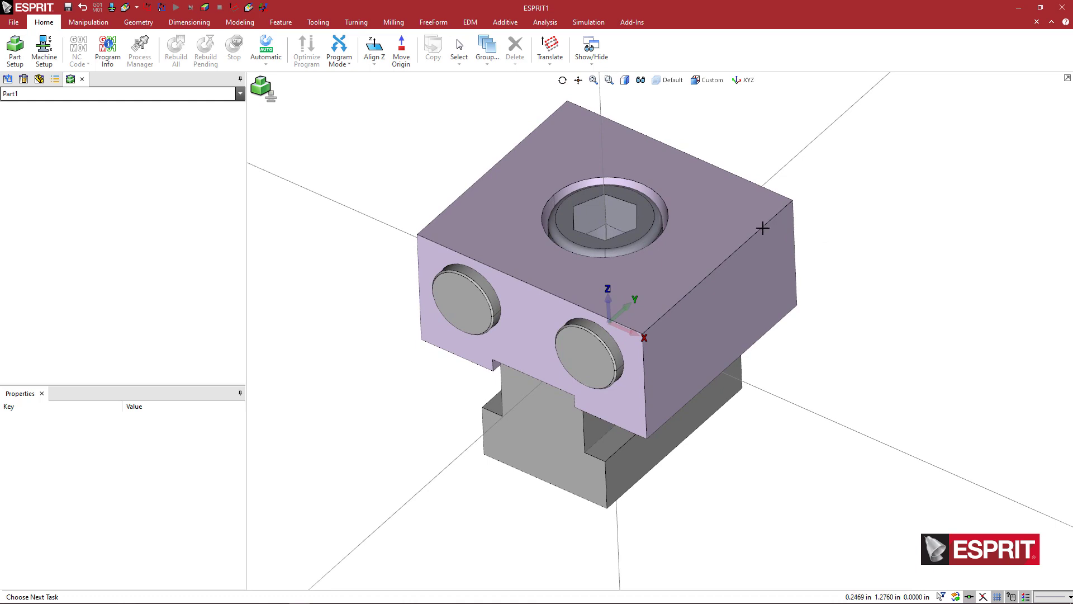
{"action": "mouse_move", "coordinate": [788, 268]}
{"action": "middle_mouse_down"}
{"action": "mouse_move", "coordinate": [776, 255]}
{"action": "mouse_move", "coordinate": [714, 270]}
{"action": "mouse_move", "coordinate": [750, 268]}
{"action": "mouse_move", "coordinate": [771, 249]}
{"action": "mouse_move", "coordinate": [784, 266]}
{"action": "mouse_move", "coordinate": [766, 275]}
{"action": "mouse_move", "coordinate": [771, 261]}
{"action": "middle_mouse_up"}
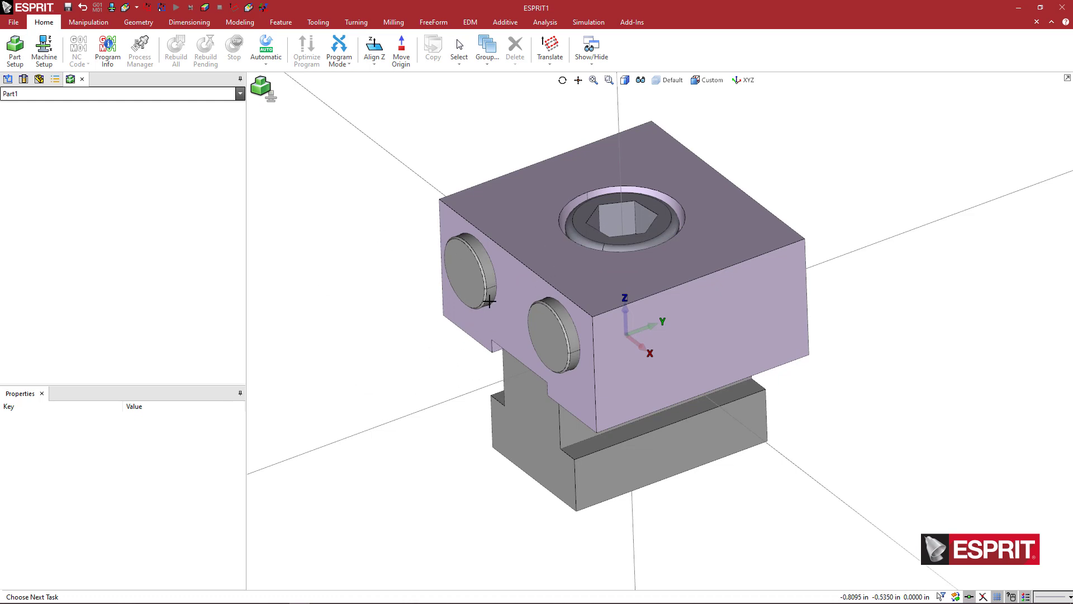
{"action": "scroll", "coordinate": [614, 199], "scroll_direction": "down", "scroll_amount": 1}
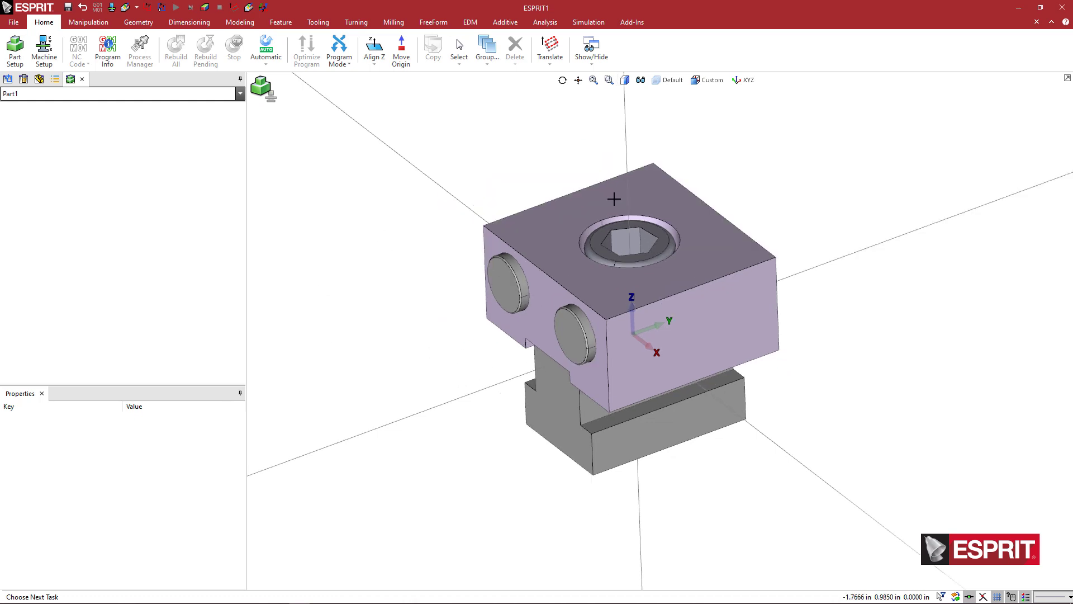
Add a new work plane named FA_1 from the XYZ work-plane list and make it active.
{"action": "left_click", "coordinate": [744, 80]}
{"action": "left_click", "coordinate": [737, 141]}
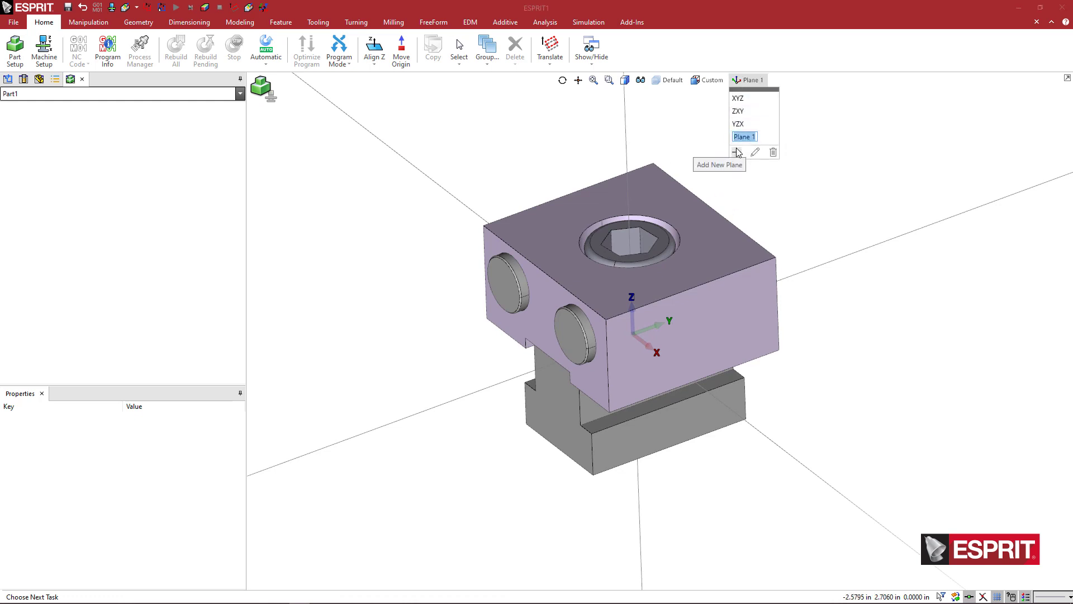
{"action": "type", "text": "FA"}
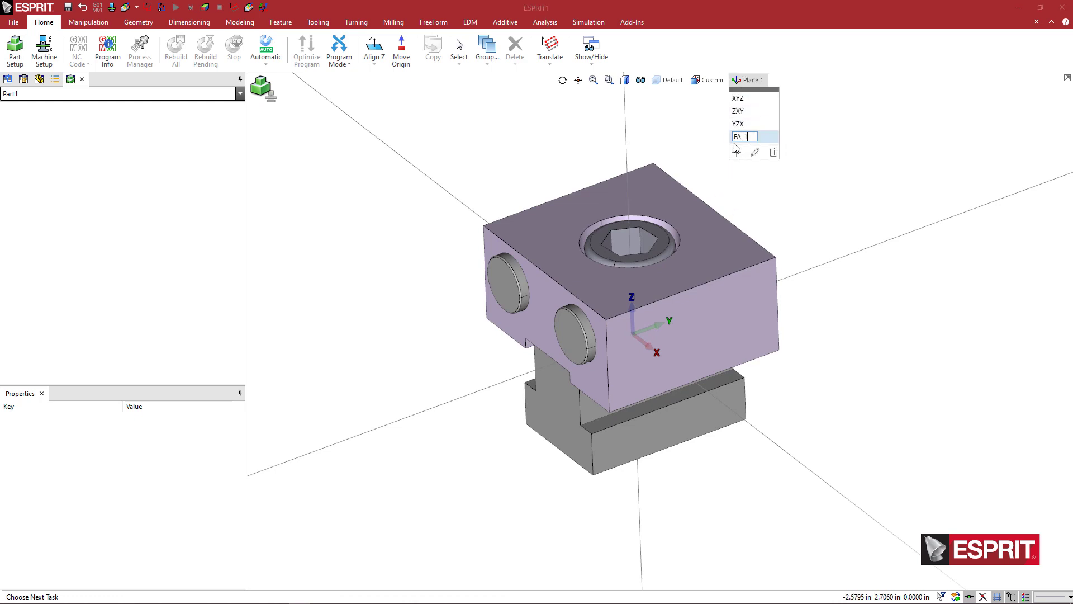
{"action": "type", "text": "_1"}
{"action": "key", "text": "Return"}
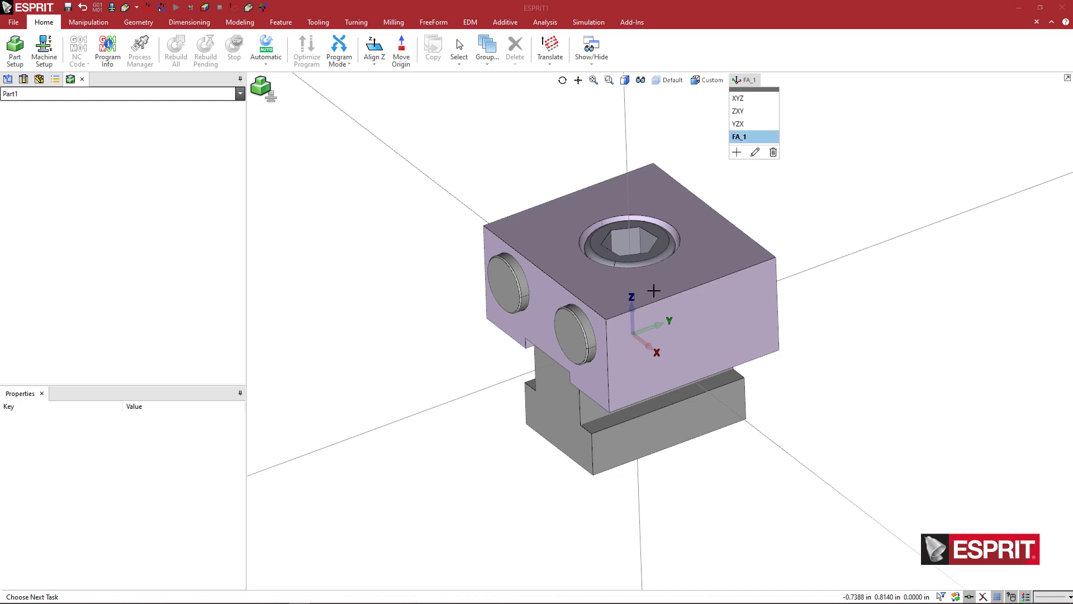
{"action": "middle_click_drag", "start_coordinate": [799, 230], "coordinate": [771, 246]}
{"action": "middle_click_drag", "start_coordinate": [758, 309], "coordinate": [745, 324]}
{"action": "scroll", "coordinate": [731, 243], "scroll_direction": "down", "scroll_amount": 3}
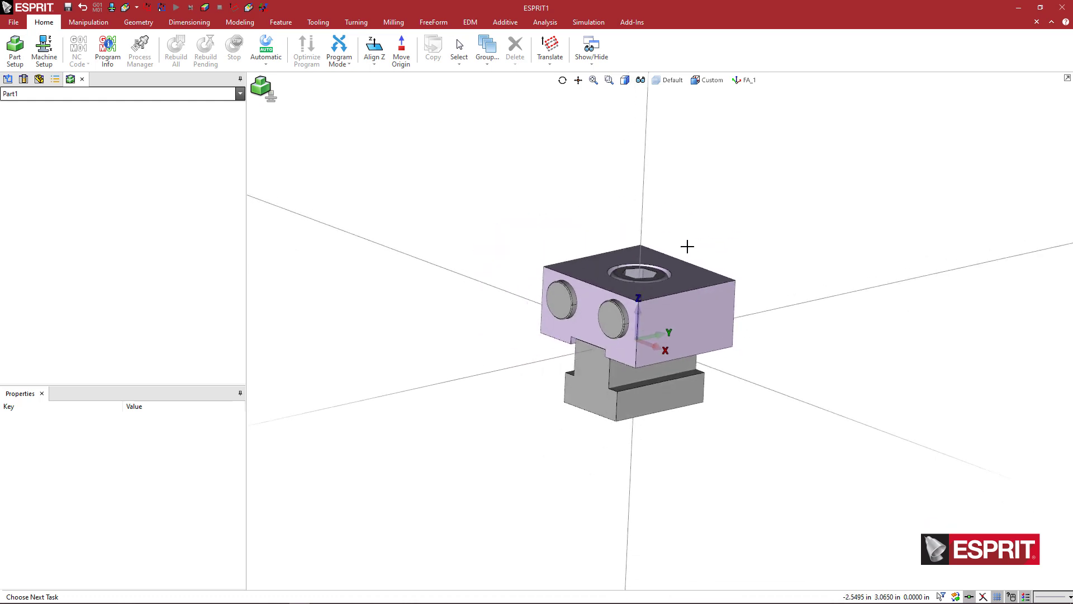
{"action": "scroll", "coordinate": [709, 237], "scroll_direction": "up", "scroll_amount": 1}
{"action": "scroll", "coordinate": [671, 252], "scroll_direction": "up", "scroll_amount": 3}
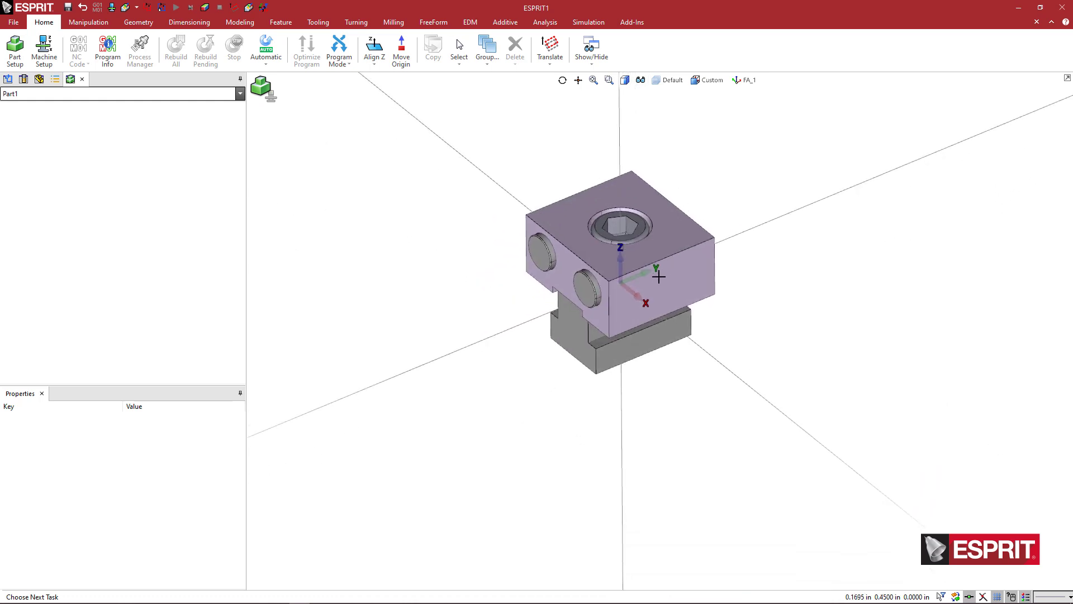
{"action": "middle_click_drag", "start_coordinate": [667, 282], "coordinate": [686, 297], "text": "shift"}
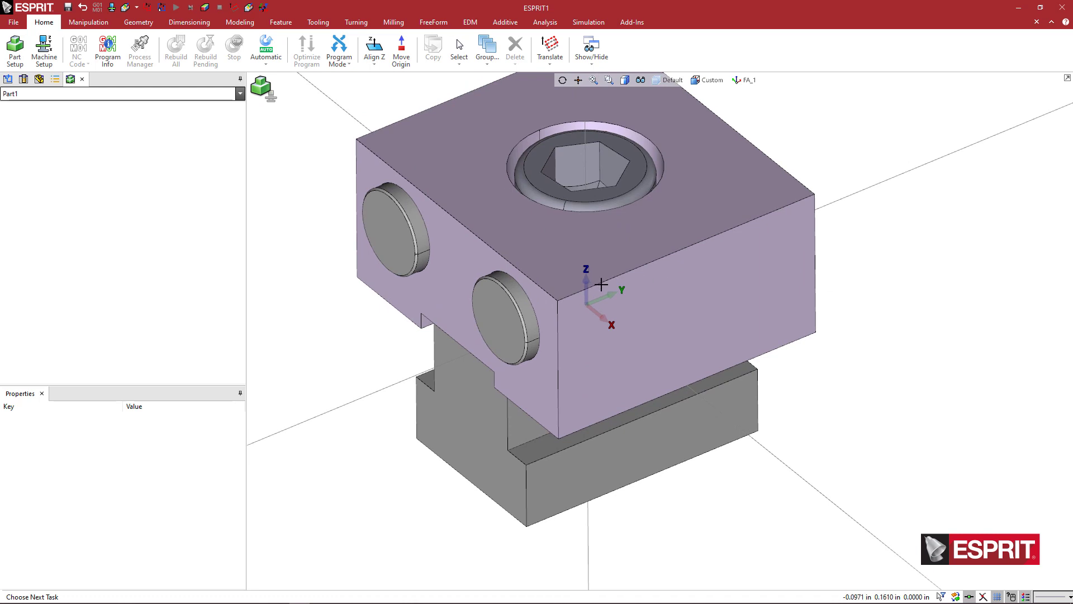
{"action": "middle_click_drag", "start_coordinate": [602, 284], "coordinate": [616, 311], "text": "shift"}
{"action": "scroll", "coordinate": [615, 311], "scroll_direction": "down", "scroll_amount": 1}
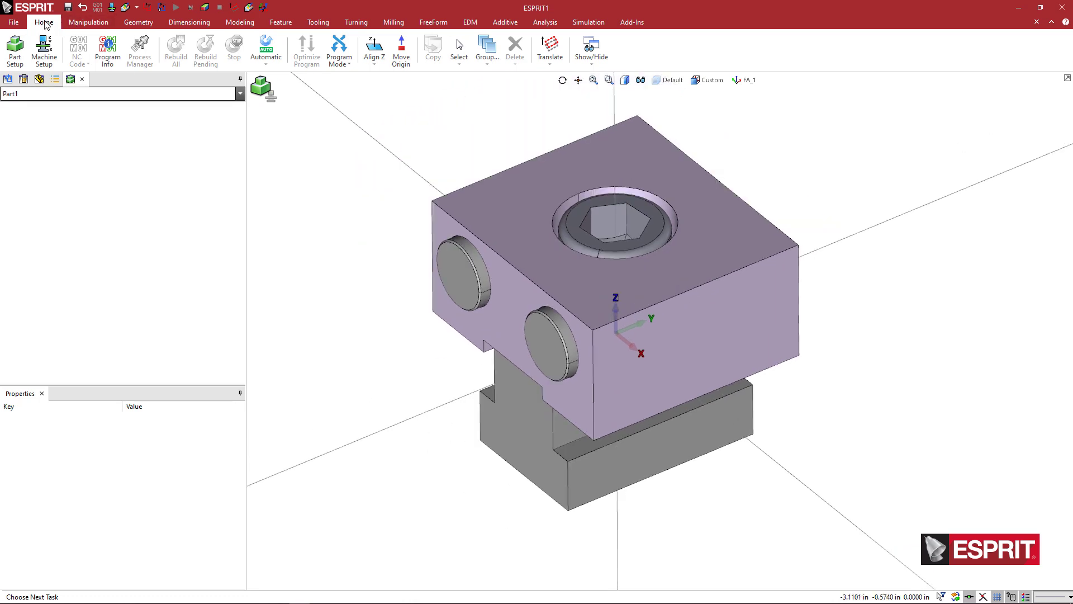
Save As with type Fixture Files (*.gdml), keeping the name Stop Combo Smooth-Serrated with T-nut.
{"action": "left_click", "coordinate": [13, 22]}
{"action": "left_click", "coordinate": [29, 70]}
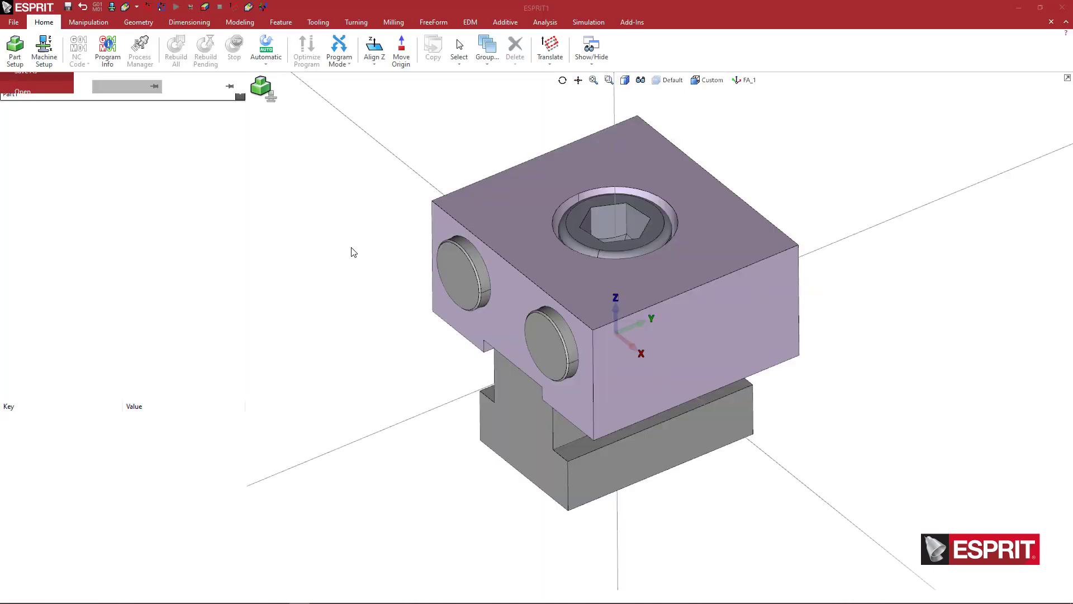
{"action": "left_click", "coordinate": [513, 522]}
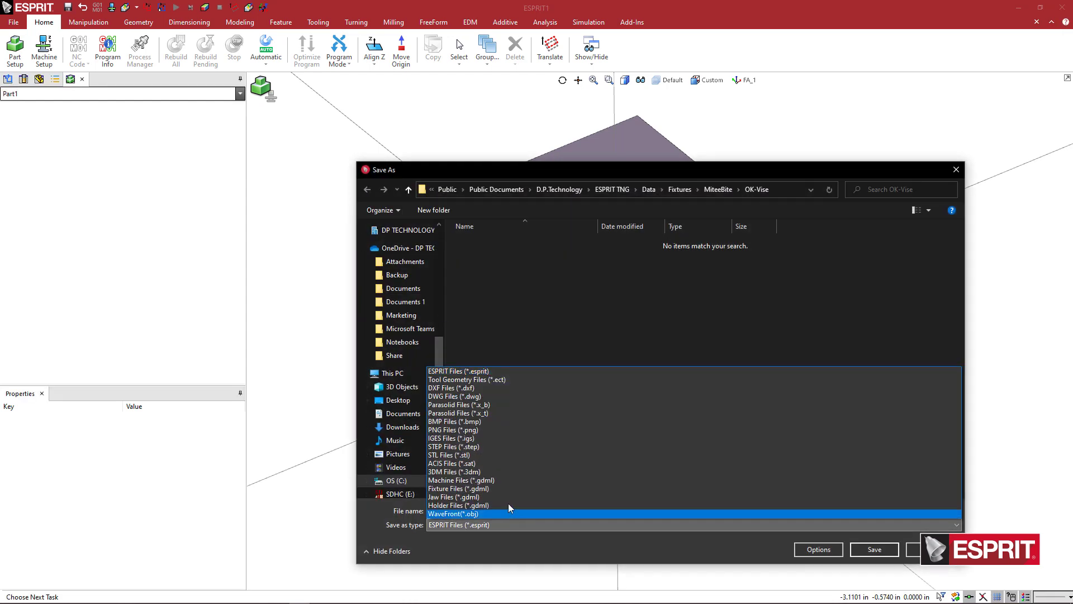
{"action": "left_click", "coordinate": [505, 488]}
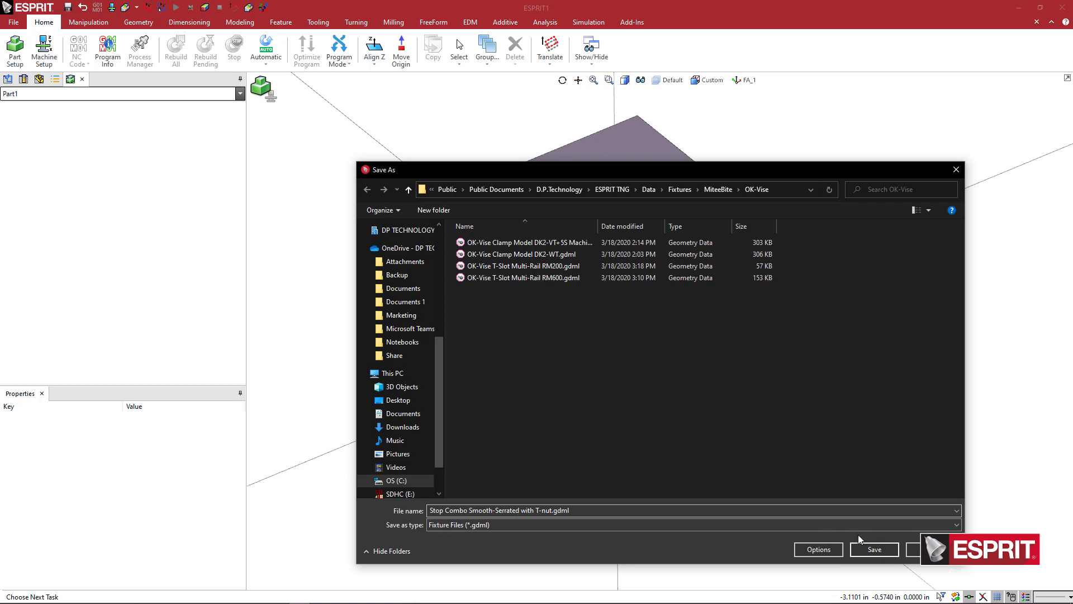
{"action": "left_click", "coordinate": [873, 549]}
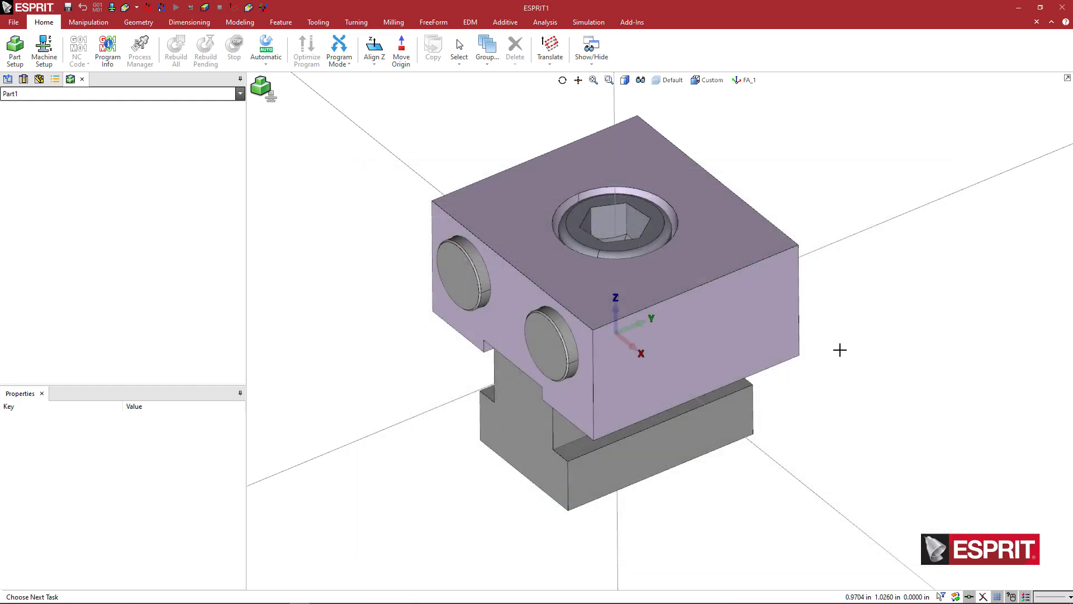